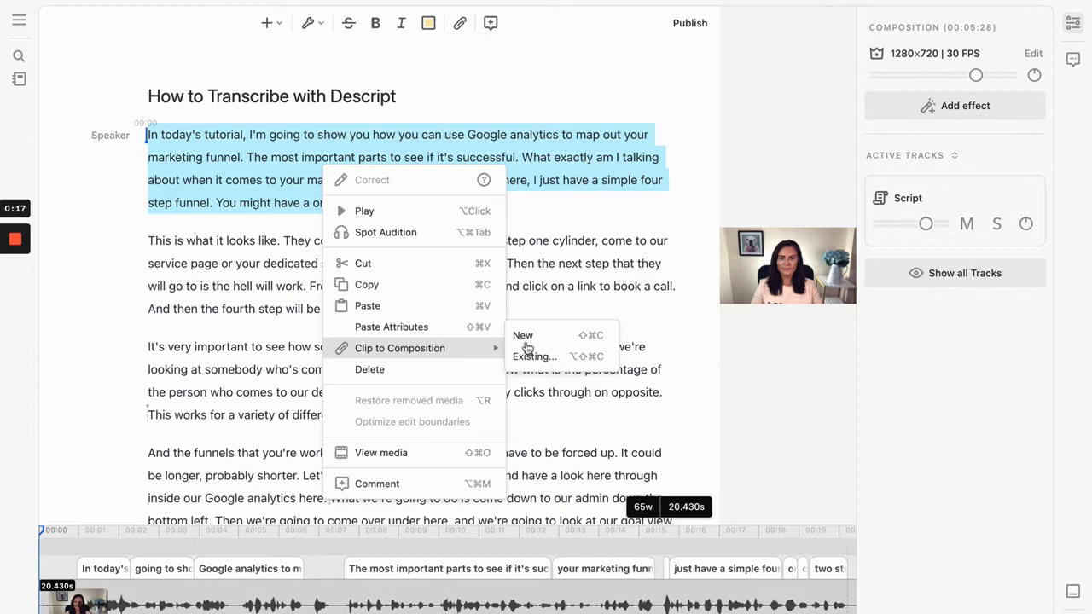
Clip the selected opening paragraph to a new composition and rename that composition Intro Clip
click(538, 337)
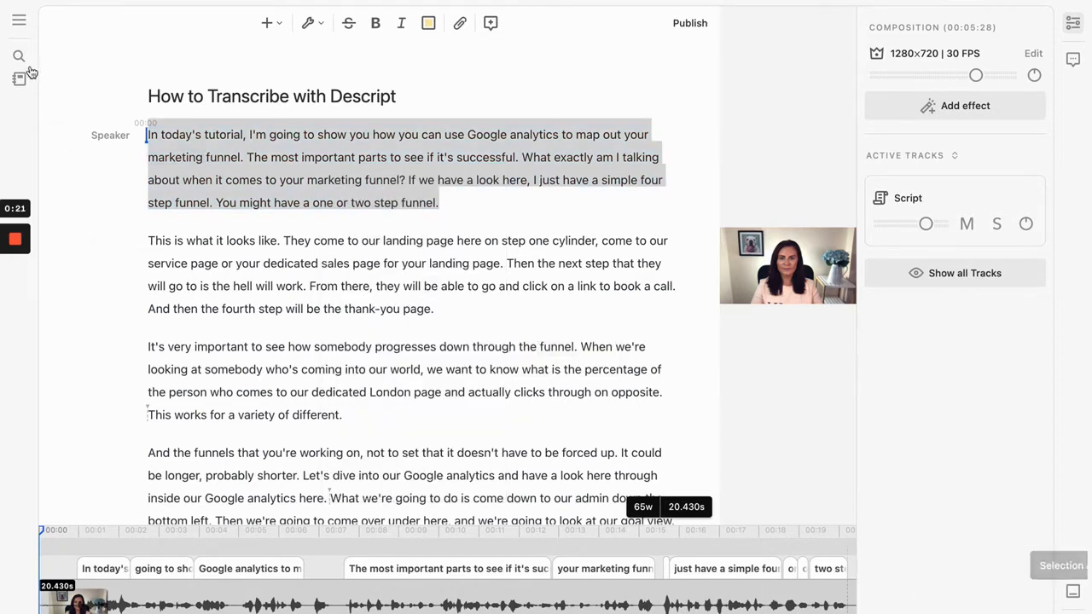
mouse_move(20, 79)
click(206, 97)
click(256, 96)
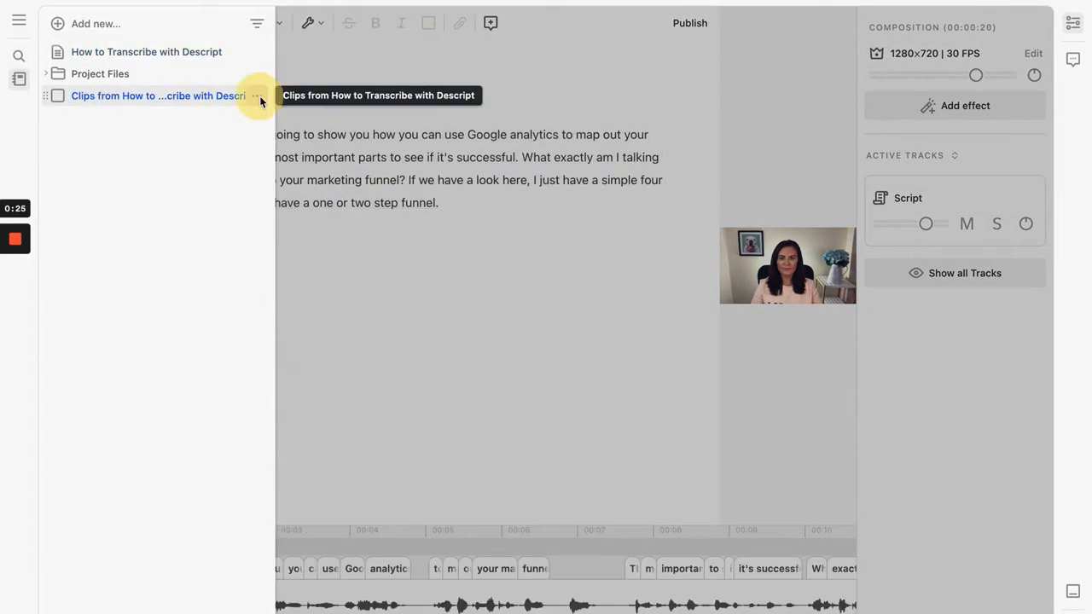
click(204, 157)
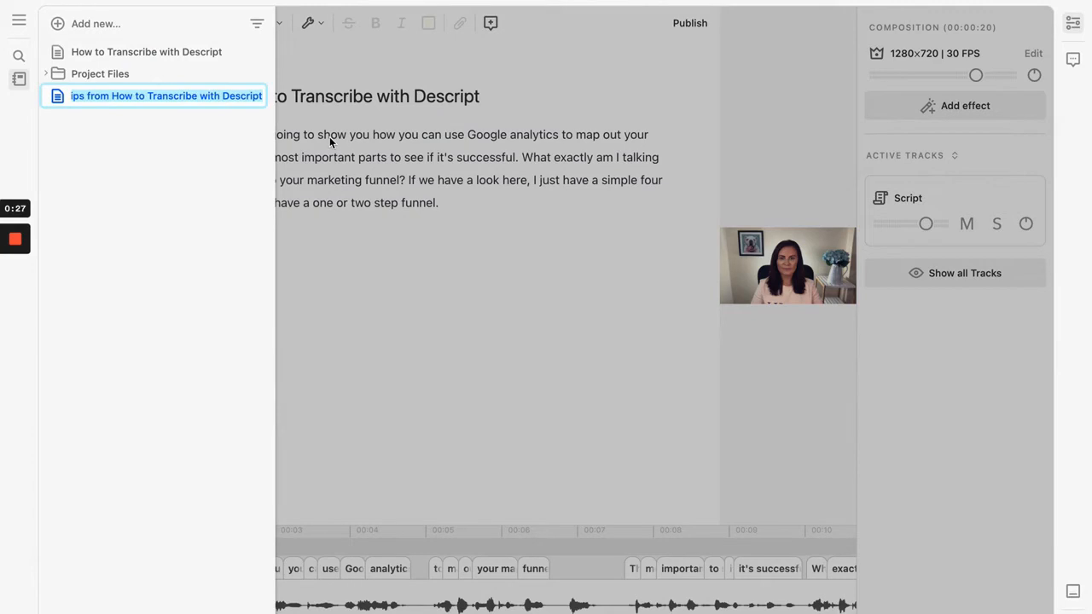
key(BackSpace)
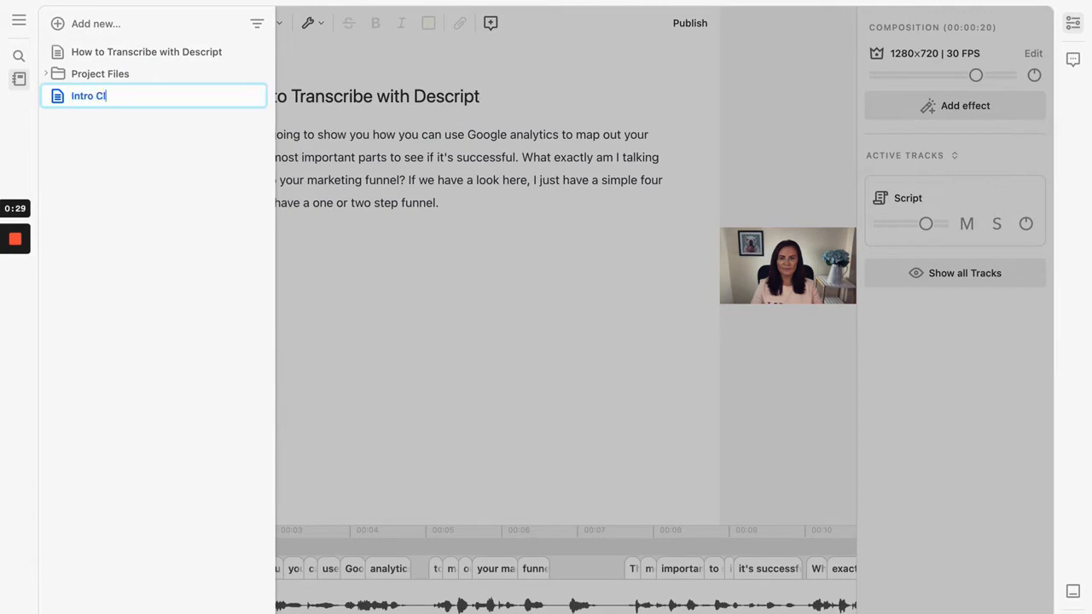
click(468, 223)
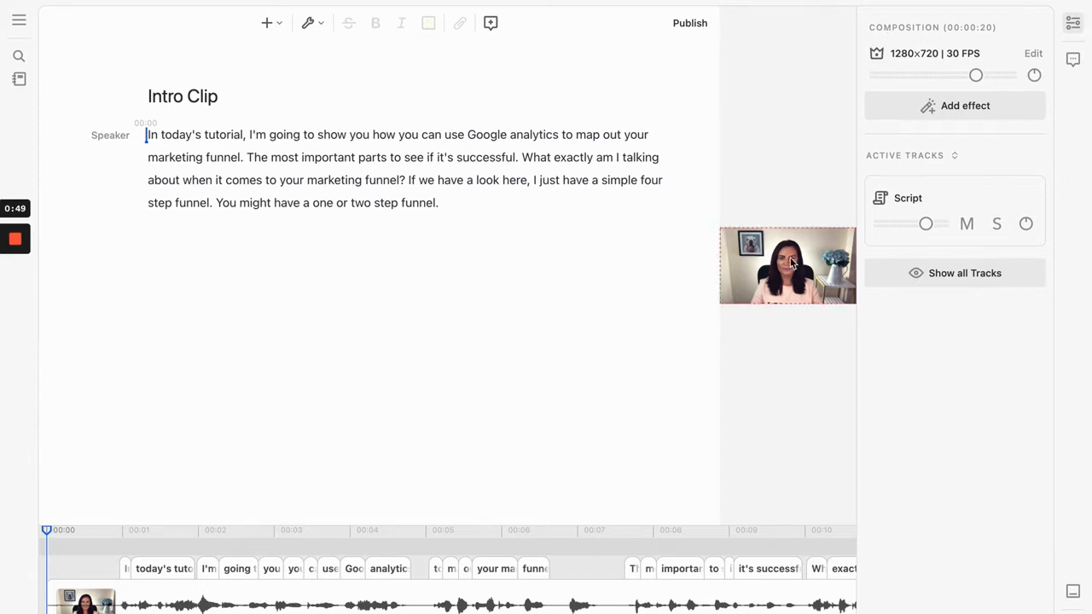
Set the Intro Clip composition's orientation to Portrait (9:16)
click(1033, 55)
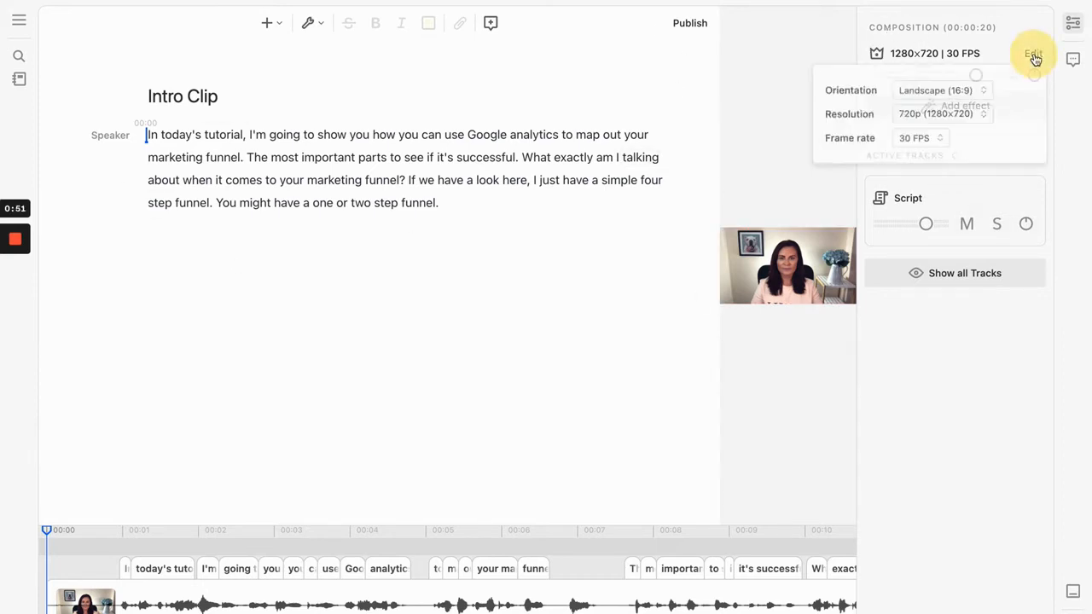
click(954, 90)
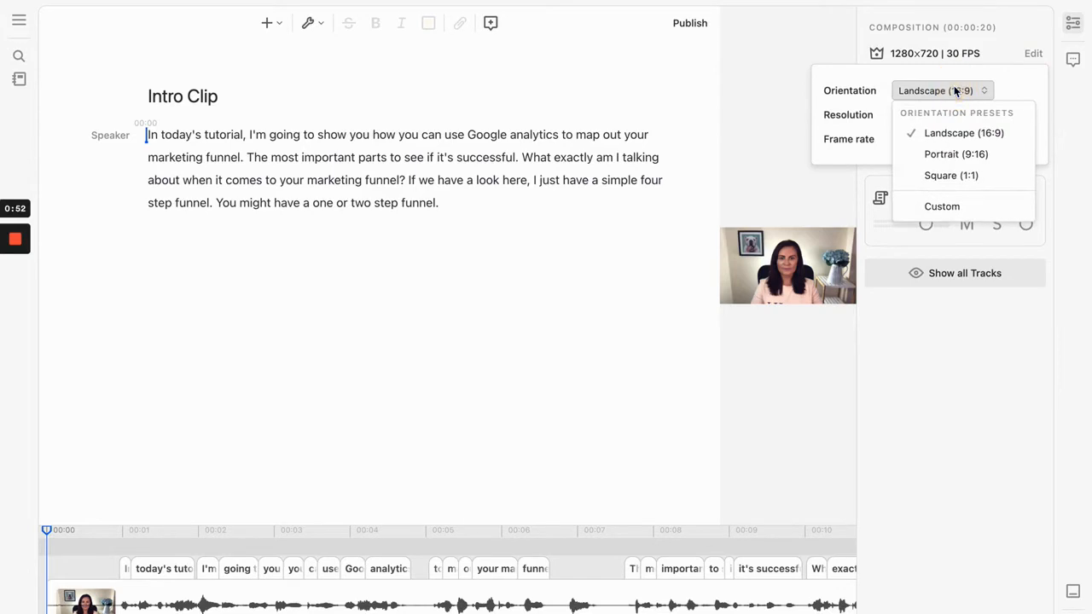
click(938, 154)
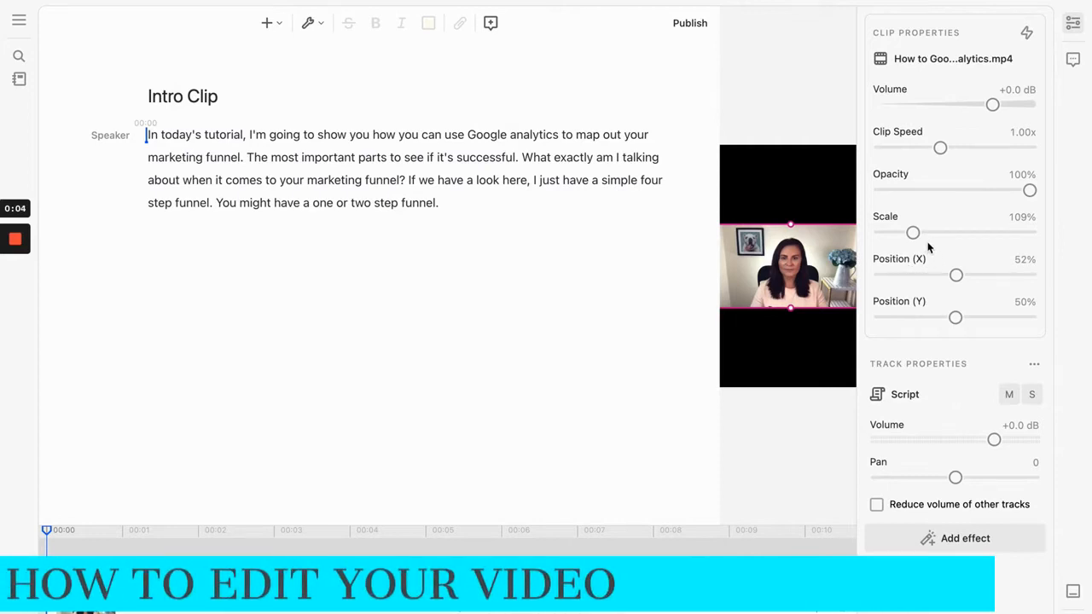
Center the video clip horizontally at 50% Position (X) and scale it to 147%
mouse_move(957, 279)
mouse_down()
mouse_move(938, 281)
mouse_move(965, 281)
mouse_move(955, 277)
mouse_up()
mouse_move(919, 237)
mouse_down()
mouse_move(936, 239)
mouse_move(926, 241)
mouse_up()
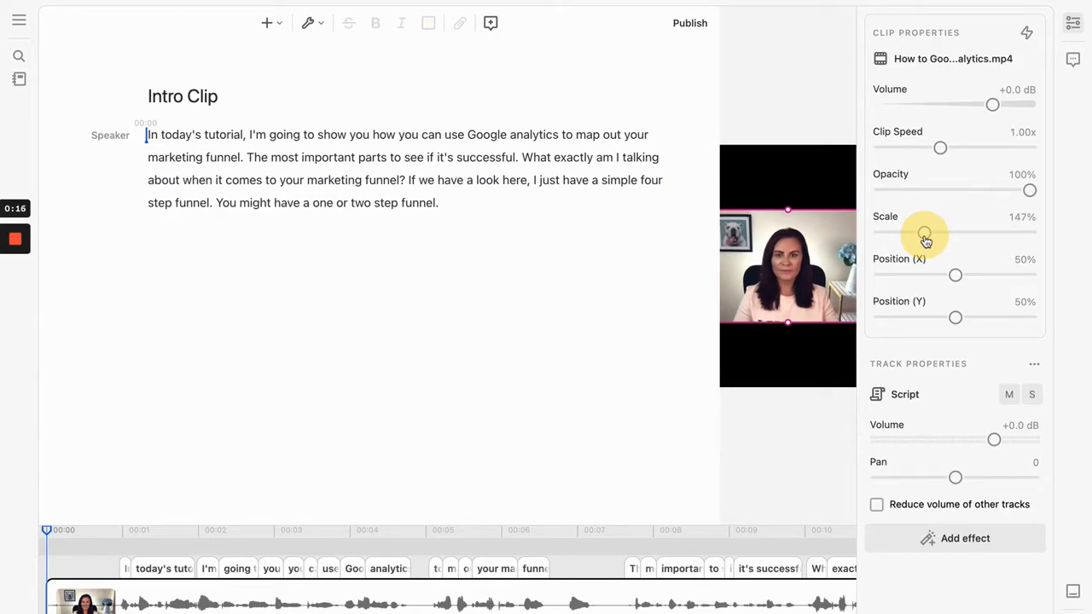
drag(926, 241, 926, 242)
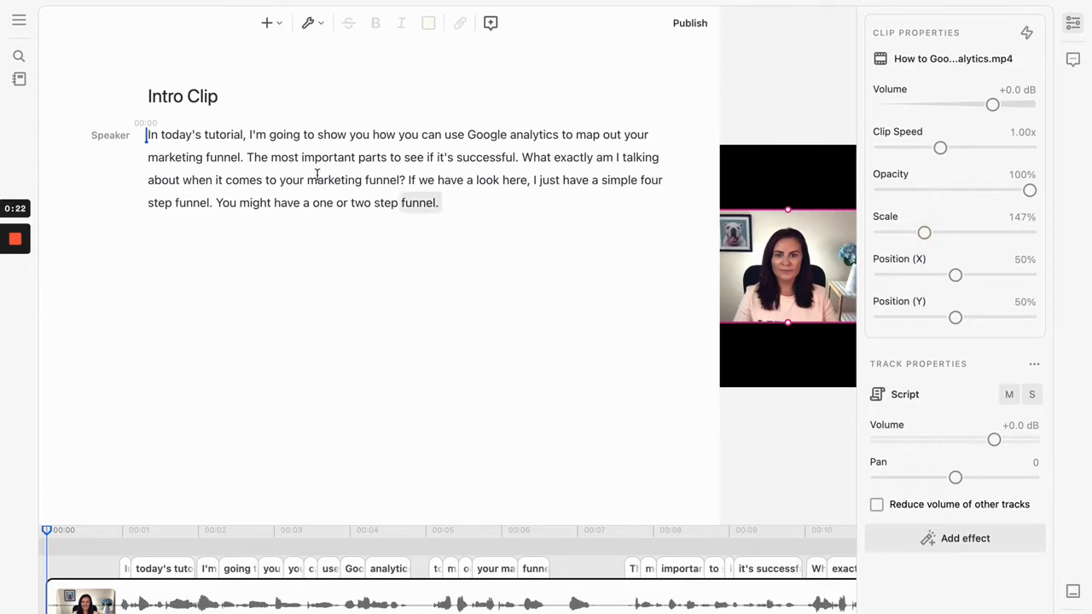
Insert a title spanning the entire Intro Clip script
drag(146, 134, 437, 204)
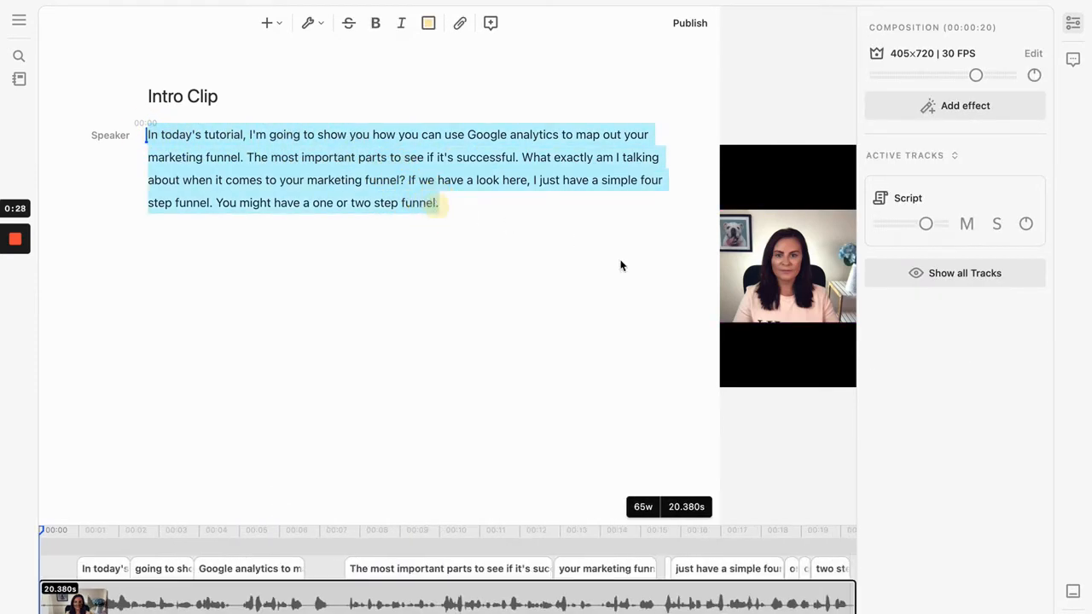
click(269, 24)
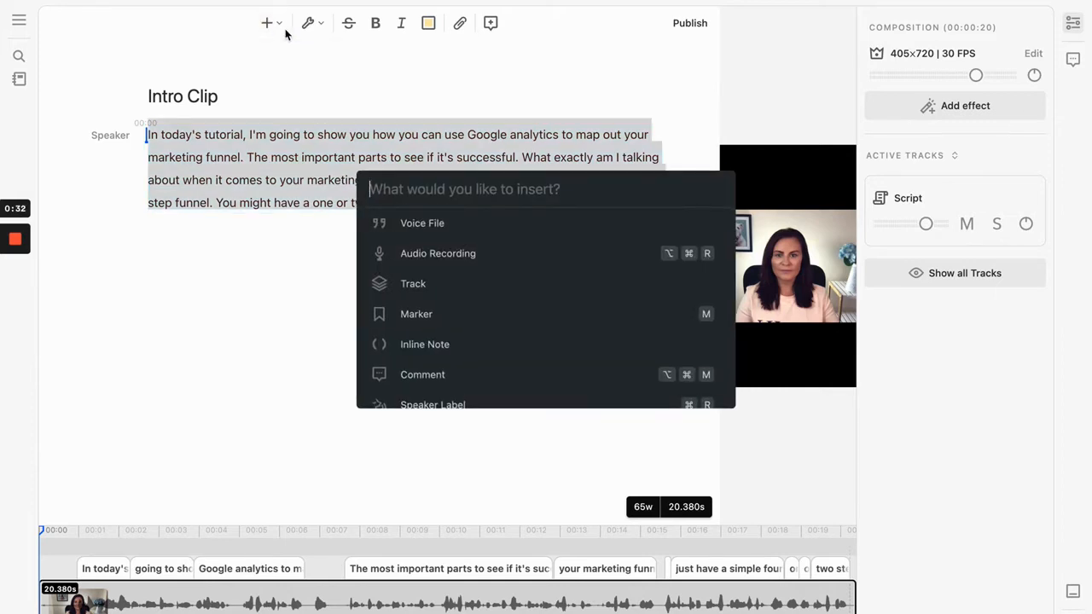
scroll(494, 285, down, 3)
scroll(495, 290, down, 1)
click(463, 246)
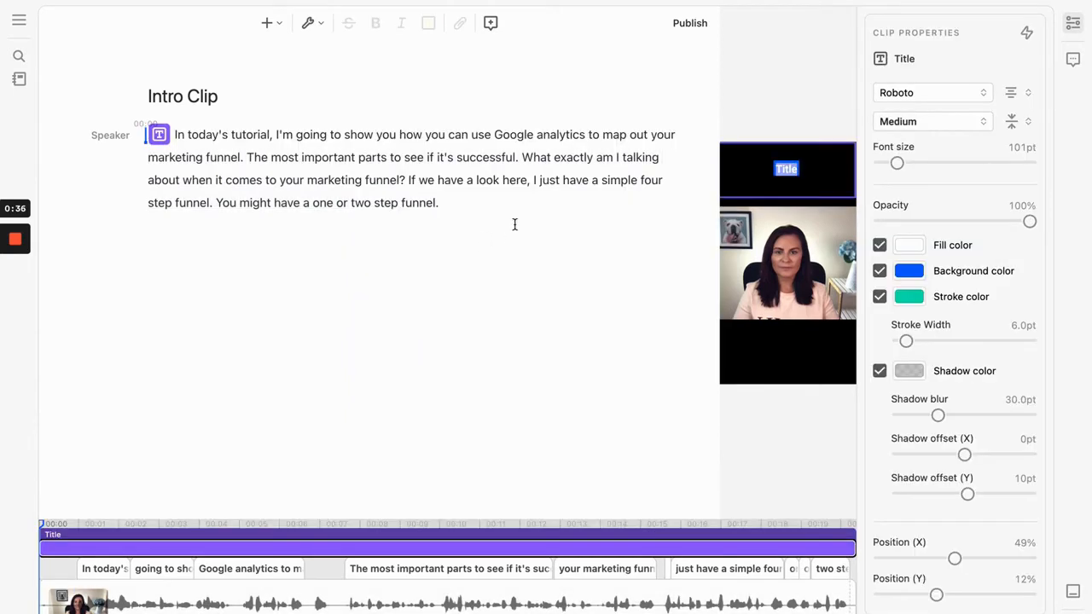
Replace the title's placeholder text with "Marketing Funnels with Google Analytics"
text(Marketing Fr)
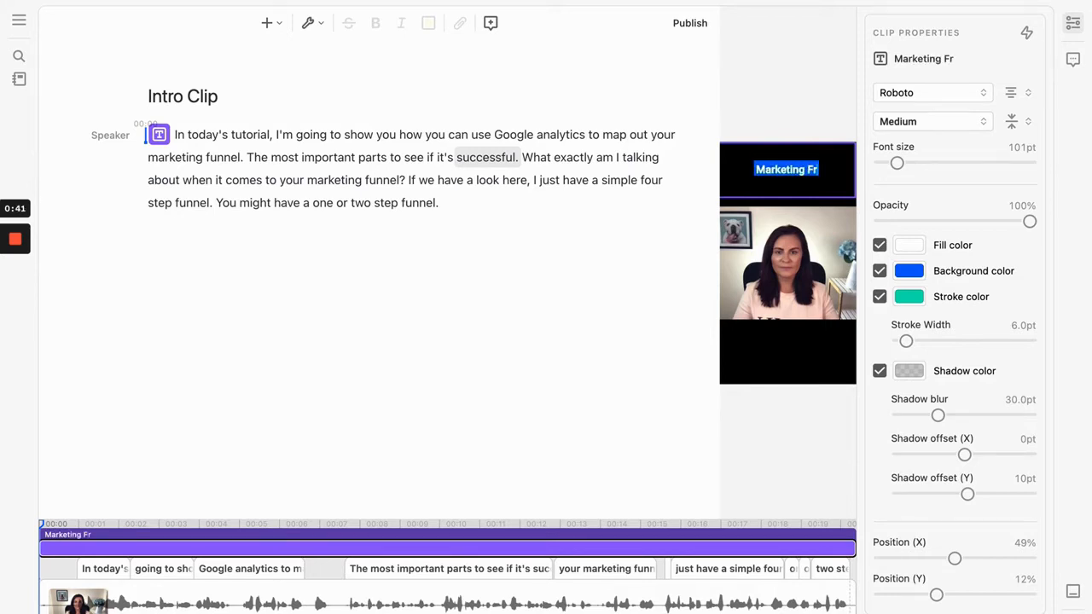
key(BackSpace)
text(un)
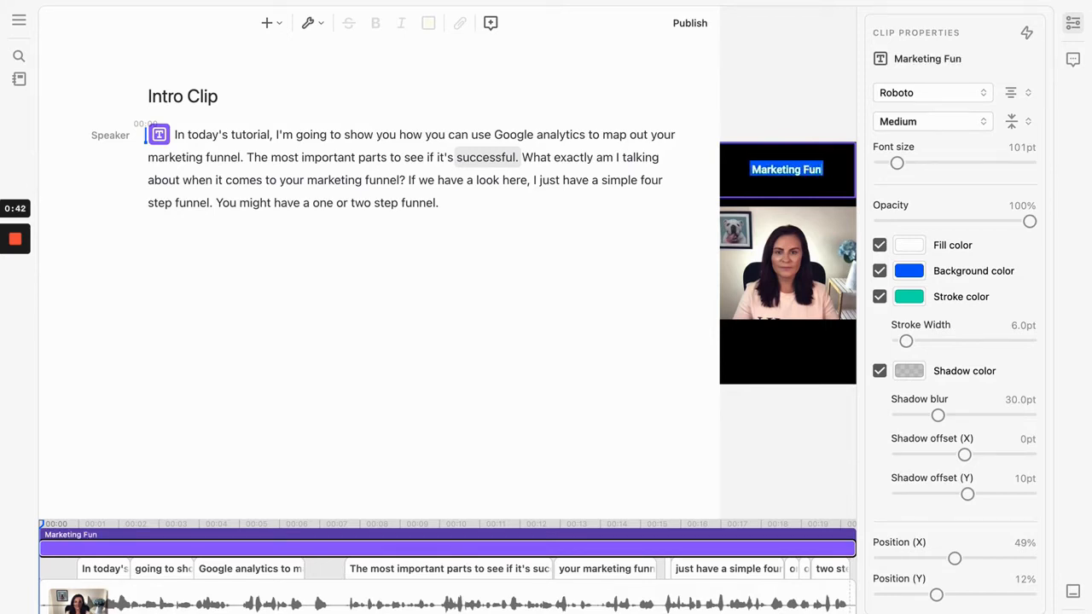
text(nels with)
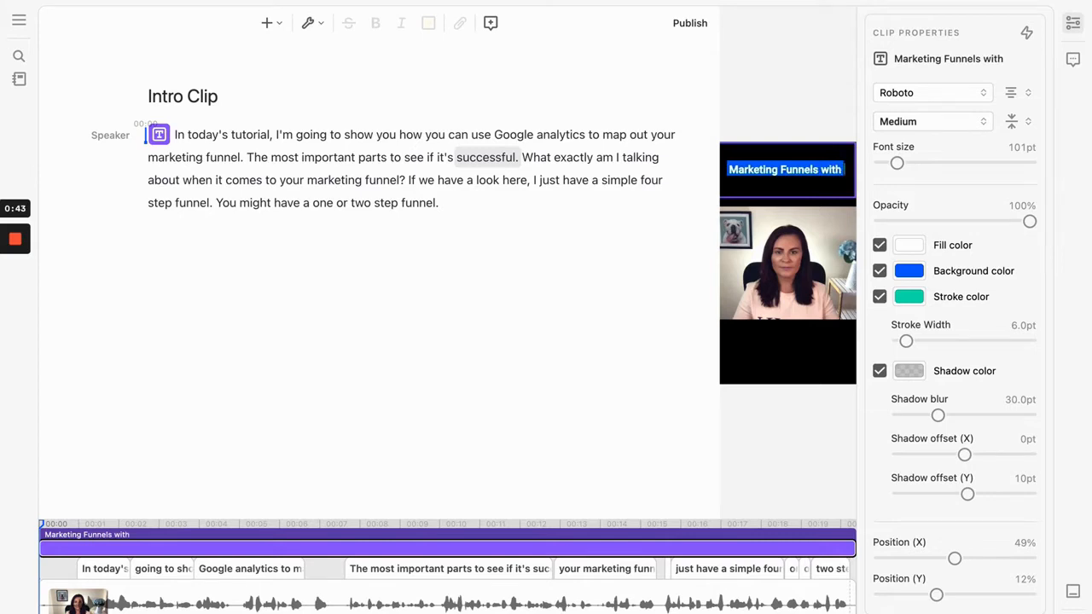
text( Google Analytics)
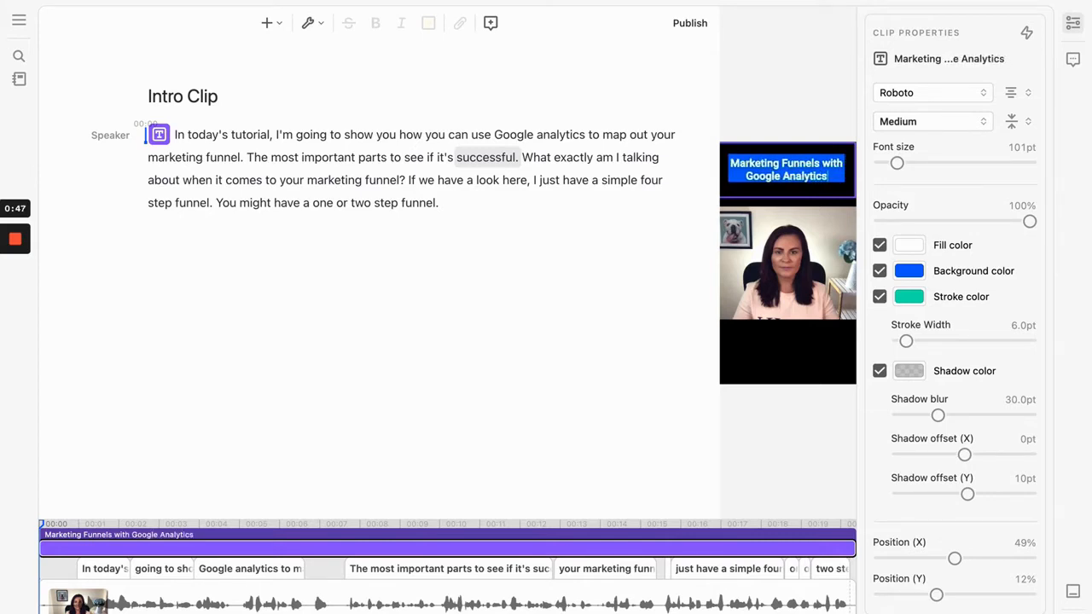
Set the title's font style to Light Italic and its background color to magenta (D82292)
click(957, 122)
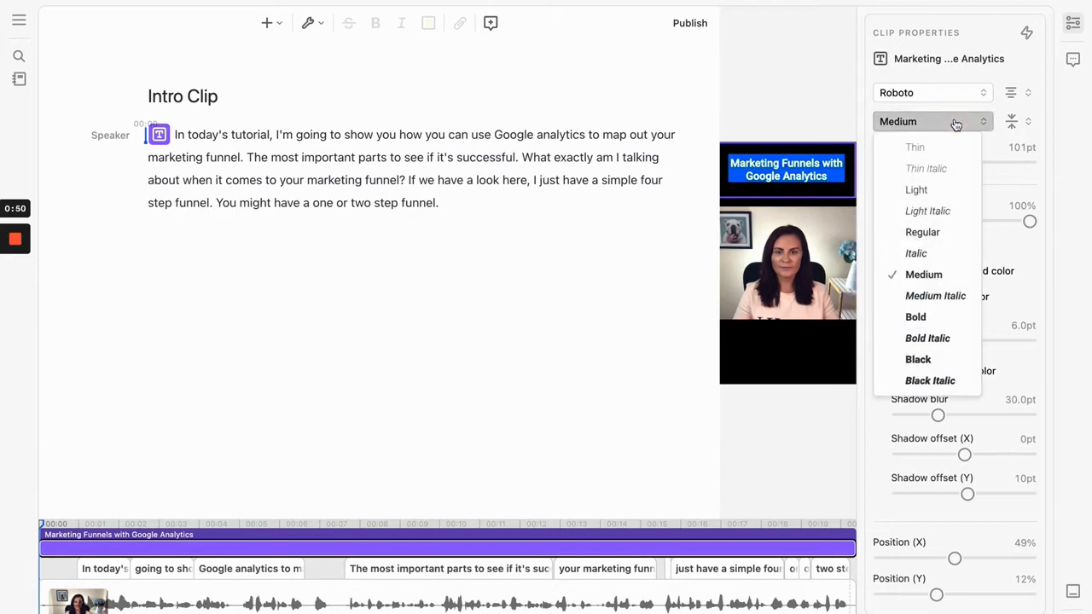
click(952, 213)
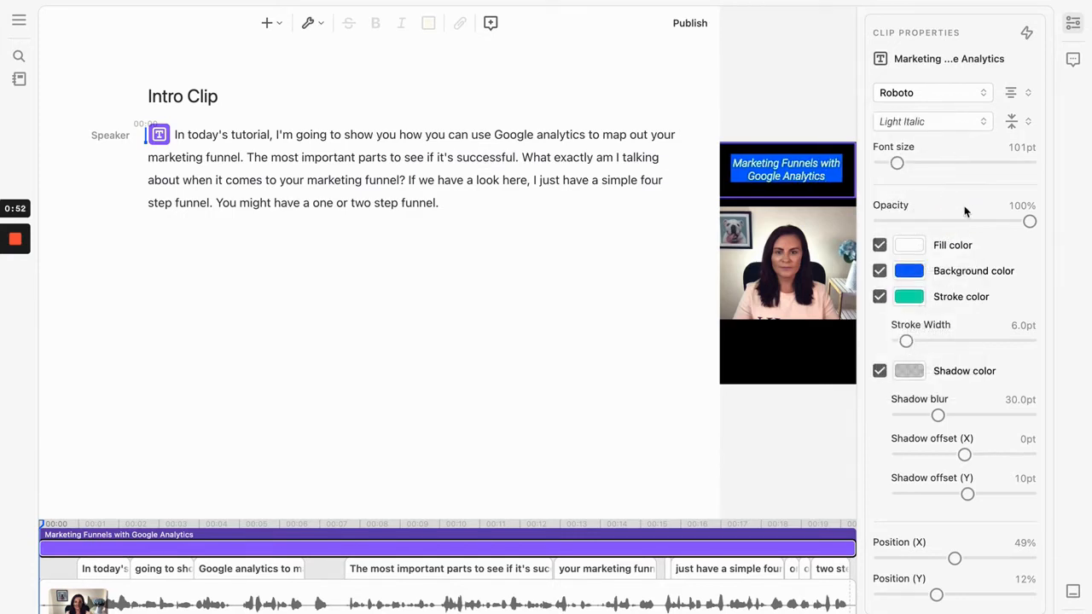
click(909, 272)
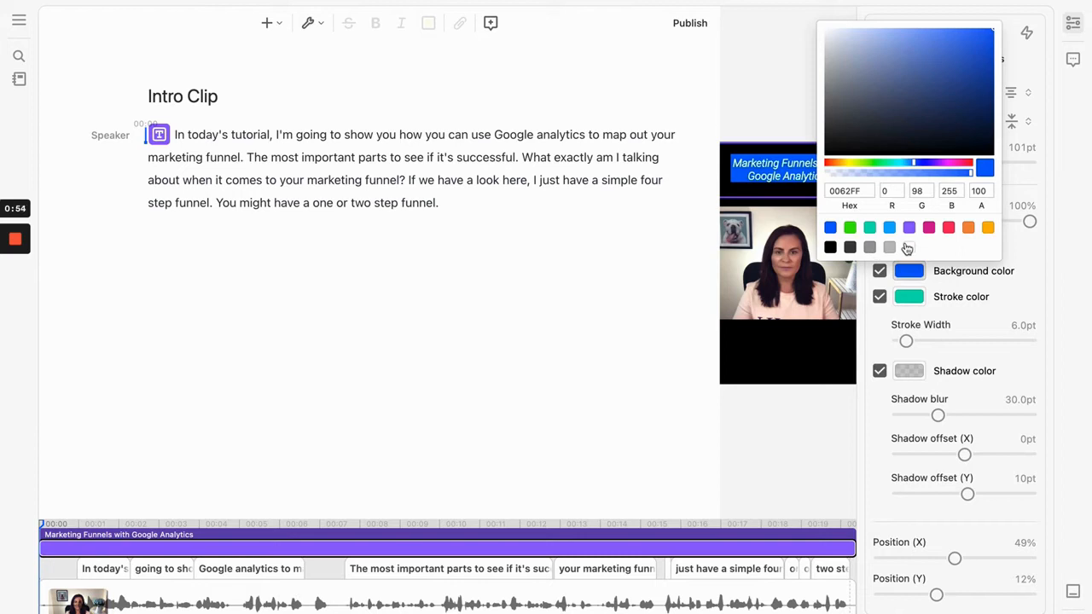
click(908, 247)
click(874, 230)
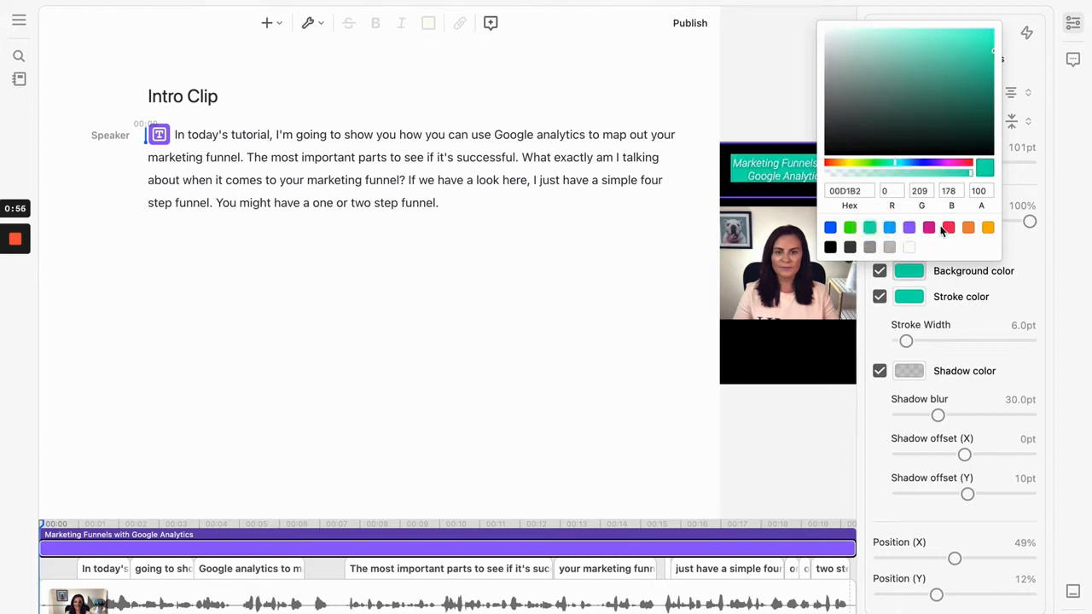
click(935, 232)
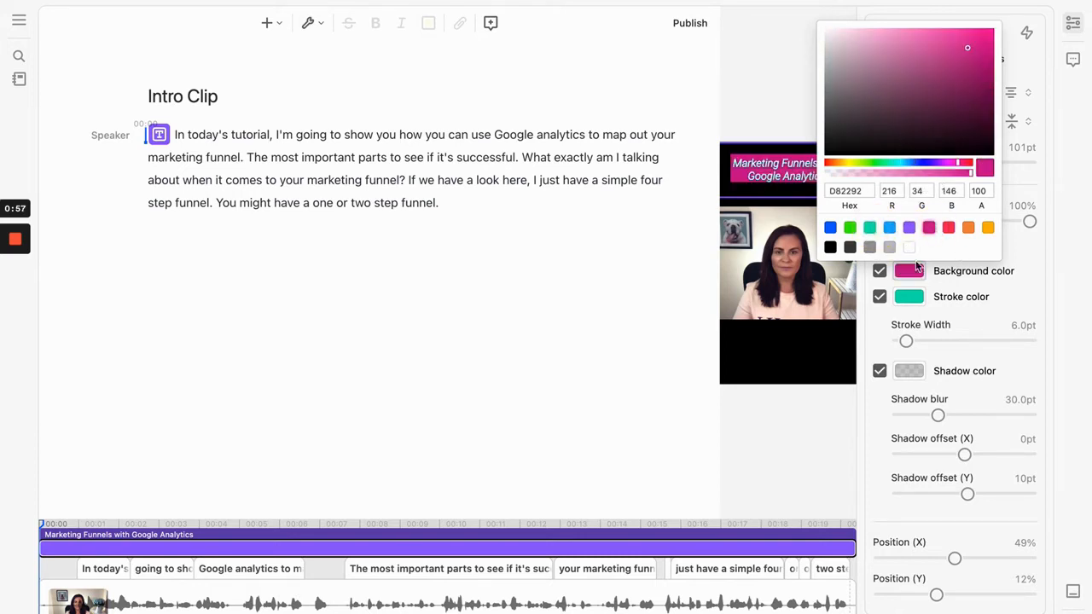
click(990, 316)
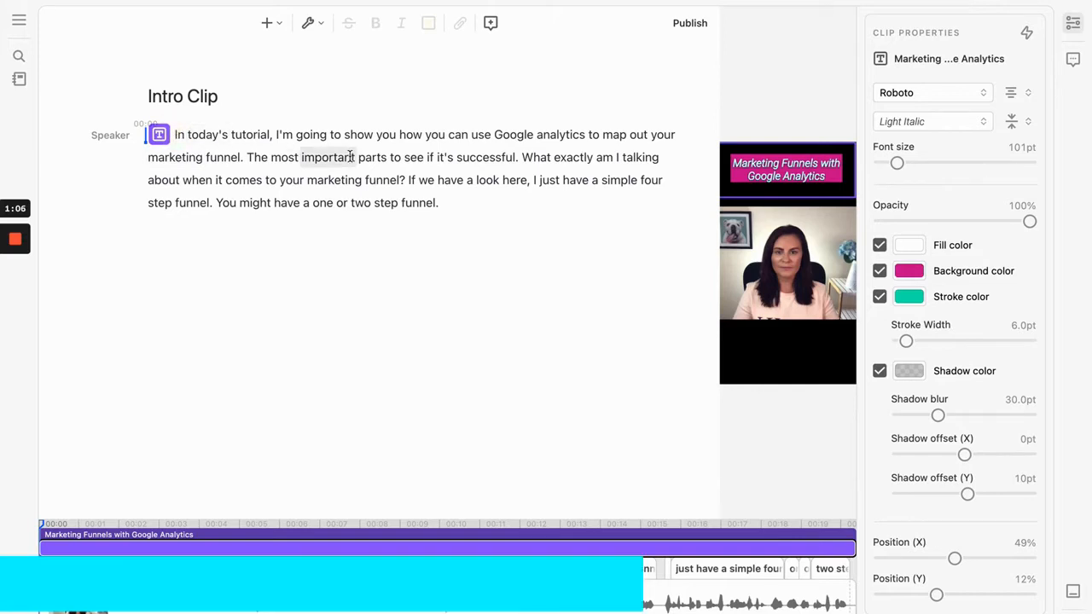
Play the opening seconds of the clip and inspect the title's span on the timeline
click(224, 137)
key(space)
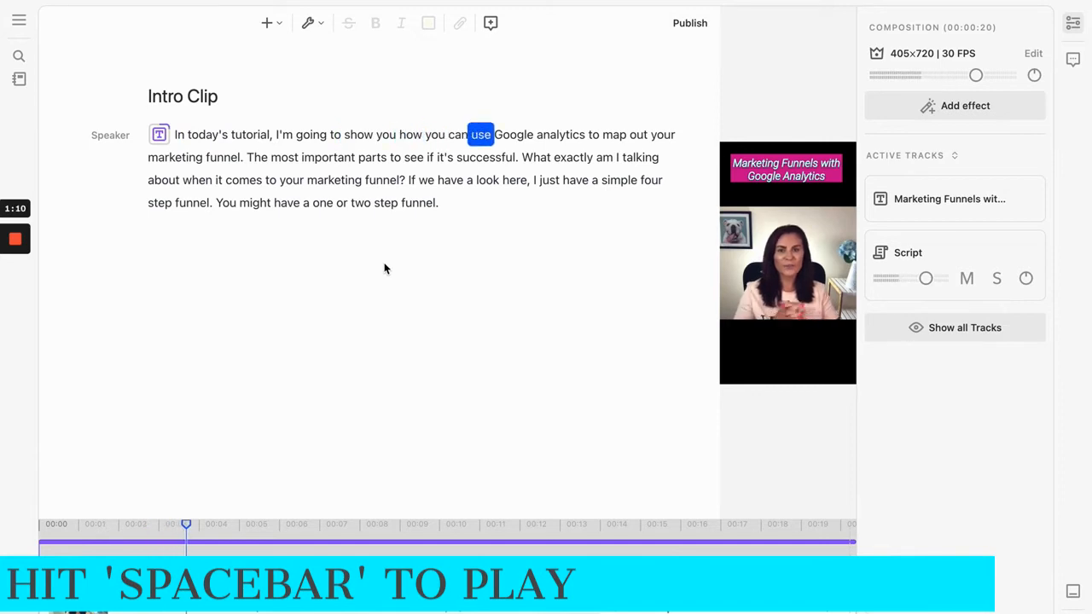
key(space)
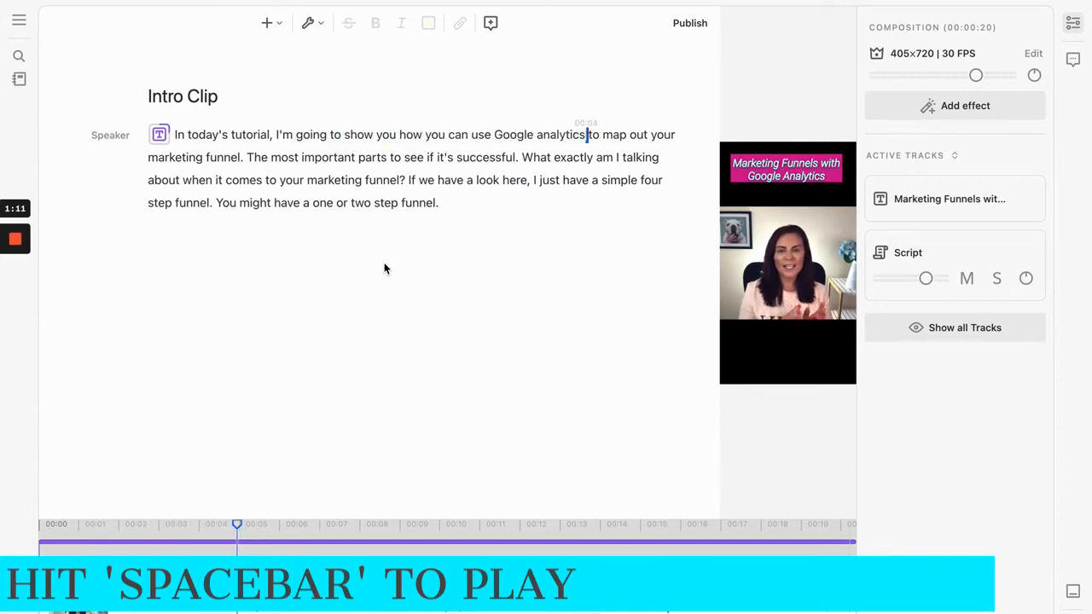
click(160, 135)
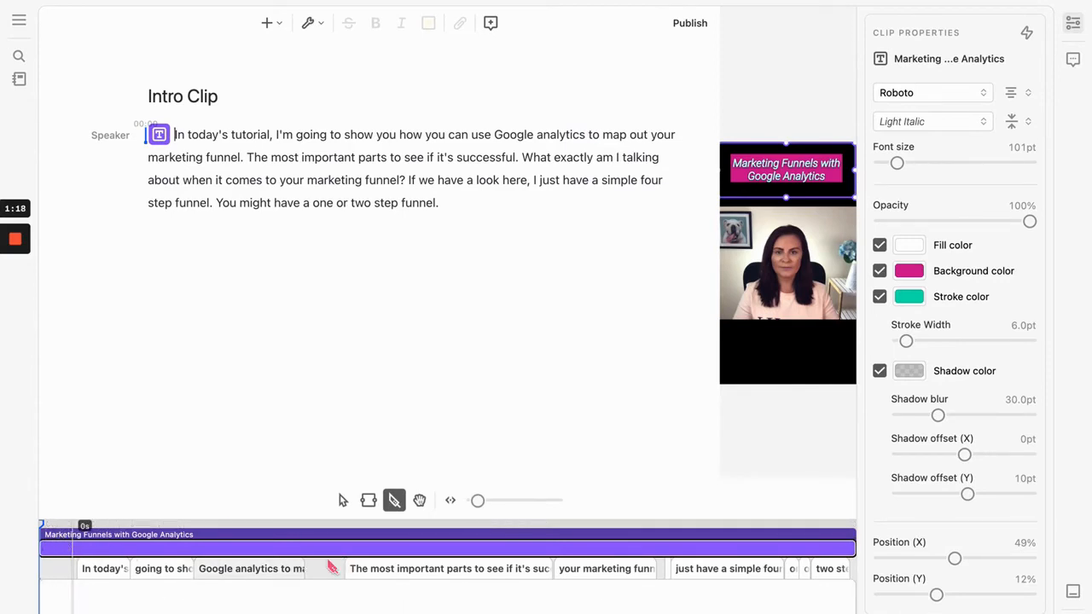
click(766, 551)
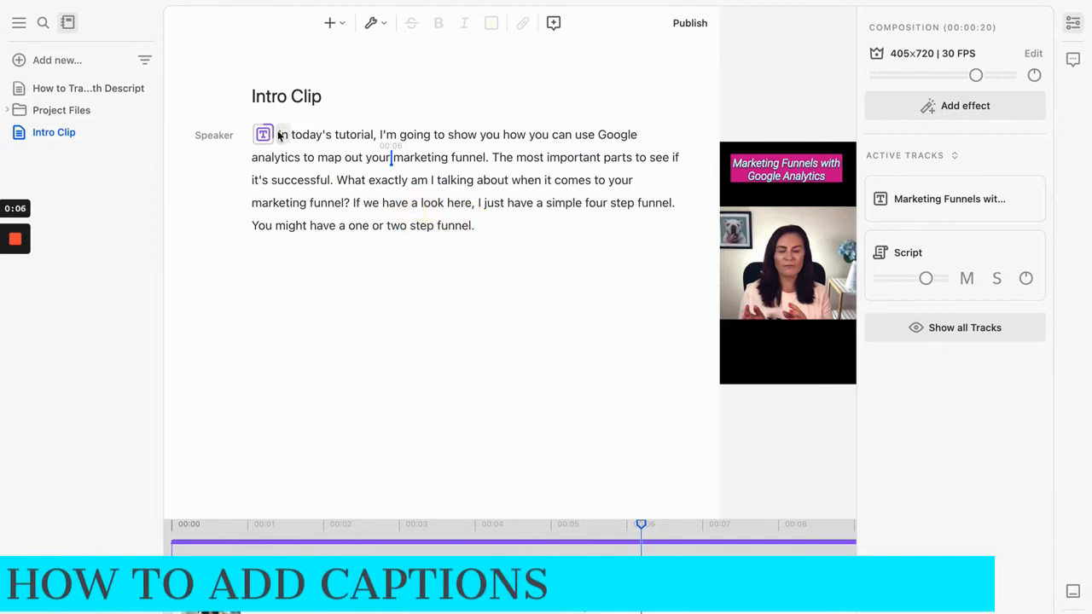
Add Fancy Captions across the whole Intro Clip script and play the first few seconds to preview them
drag(278, 134, 495, 224)
click(330, 24)
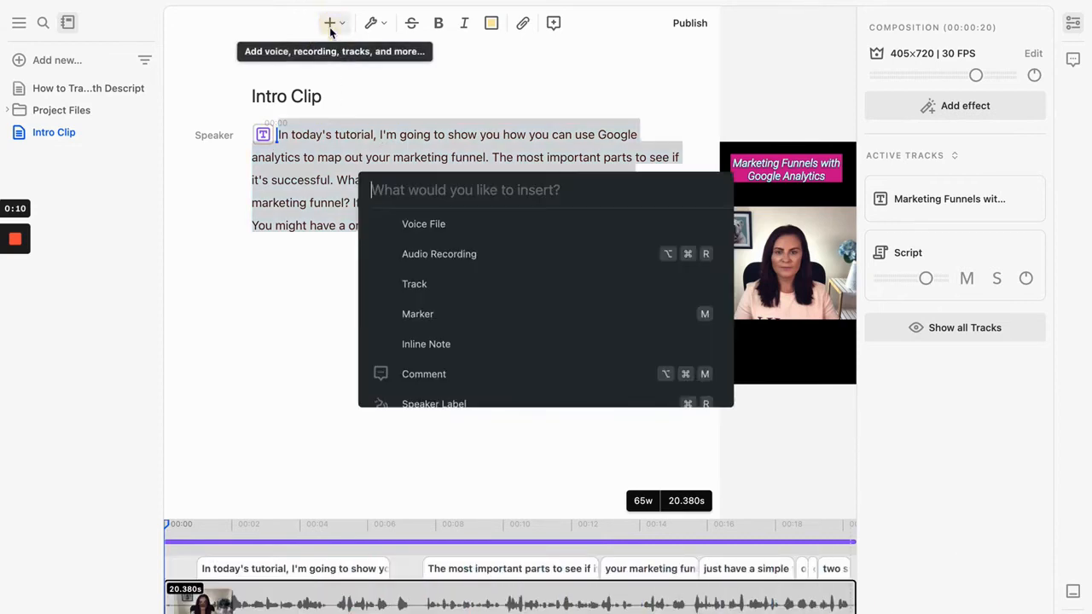
scroll(593, 341, down, 5)
click(516, 336)
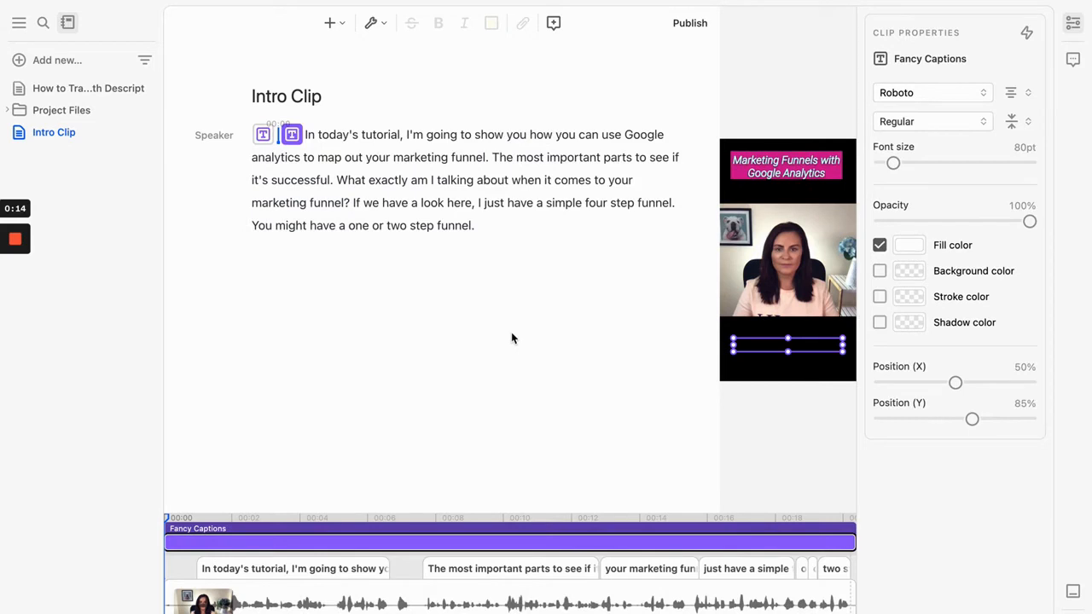
key(space)
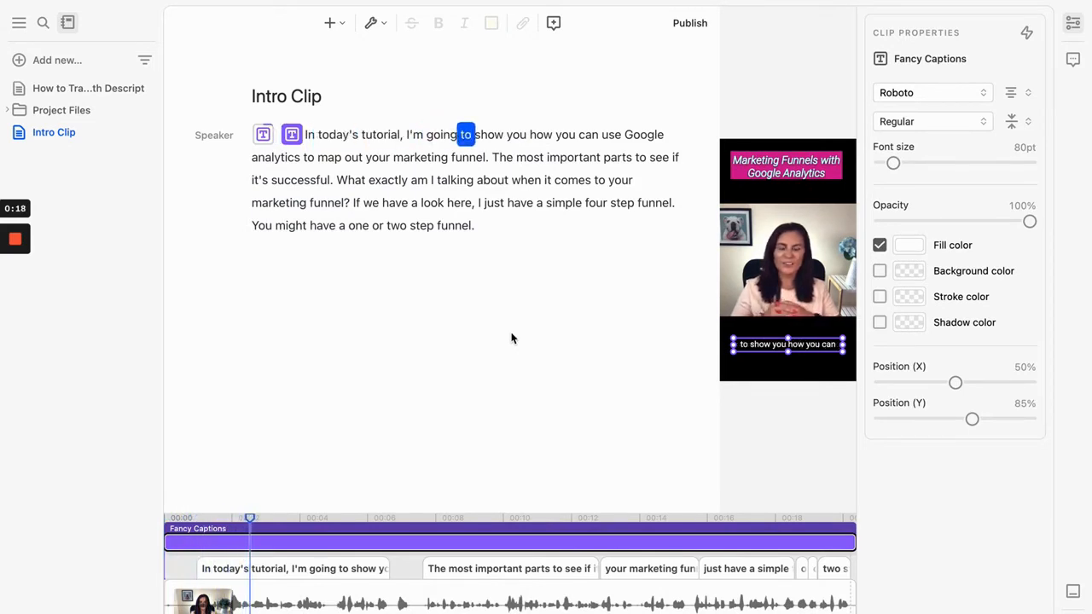
key(space)
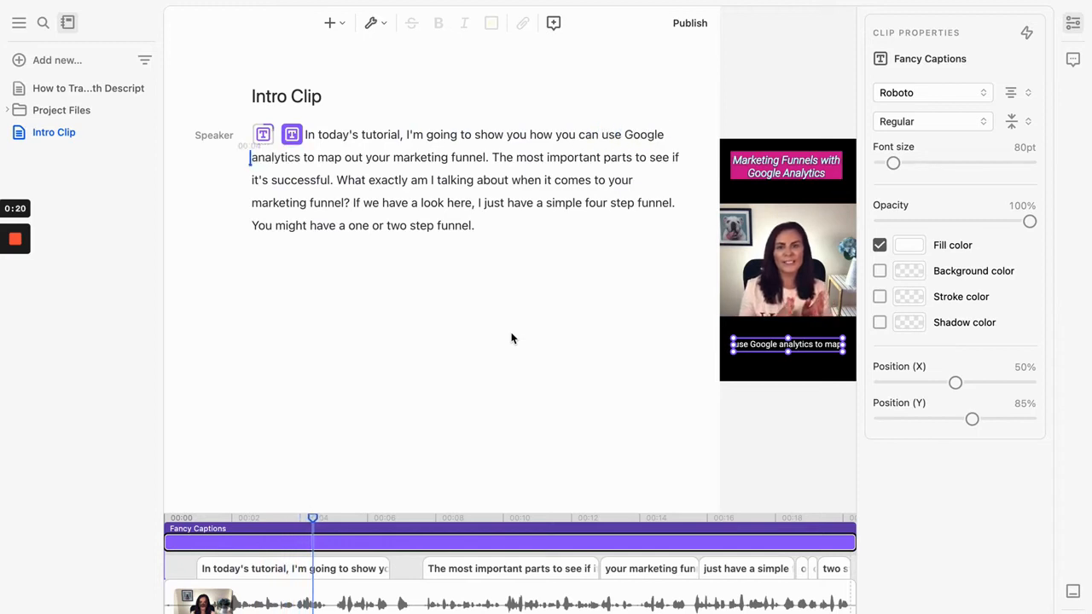
Enlarge the caption box vertically below the video to fit several lines, and set the caption font size to 124 pt
drag(789, 349, 787, 326)
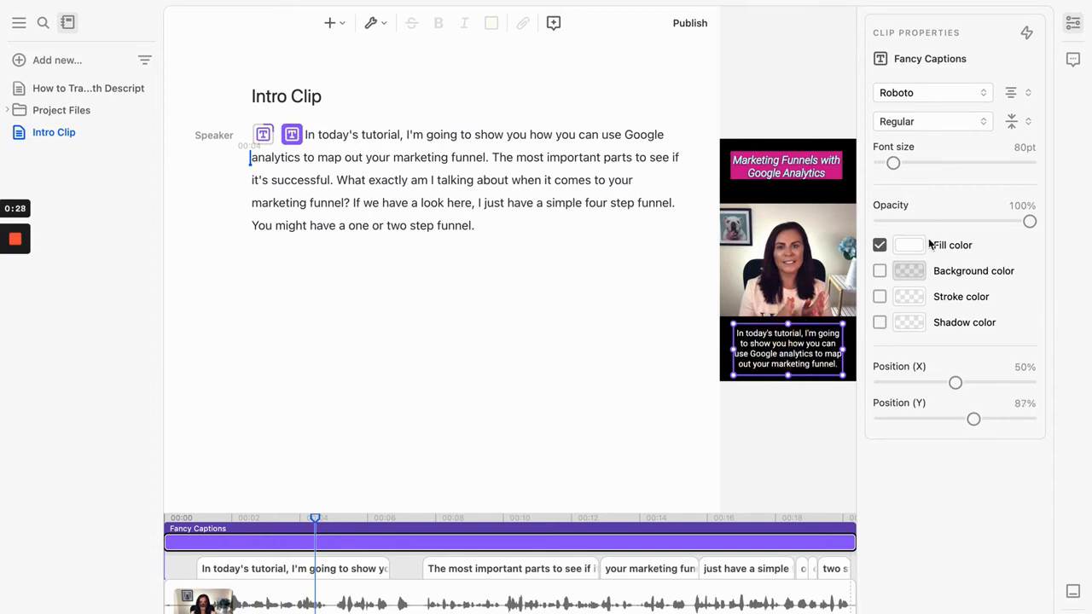
drag(893, 167, 902, 170)
key(space)
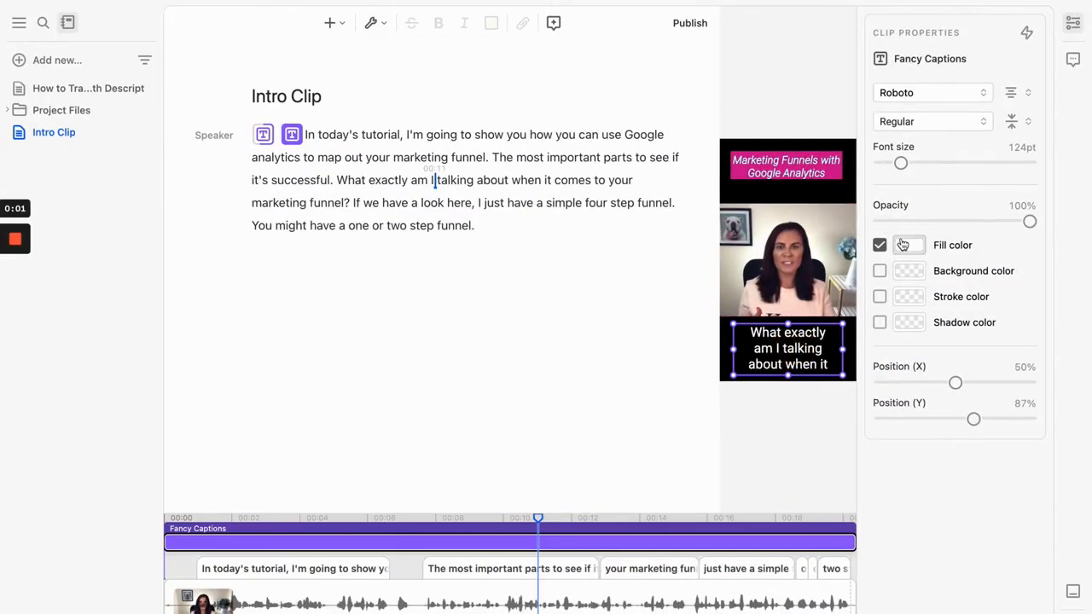
Change the captions' fill color to the magenta preset swatch
click(906, 246)
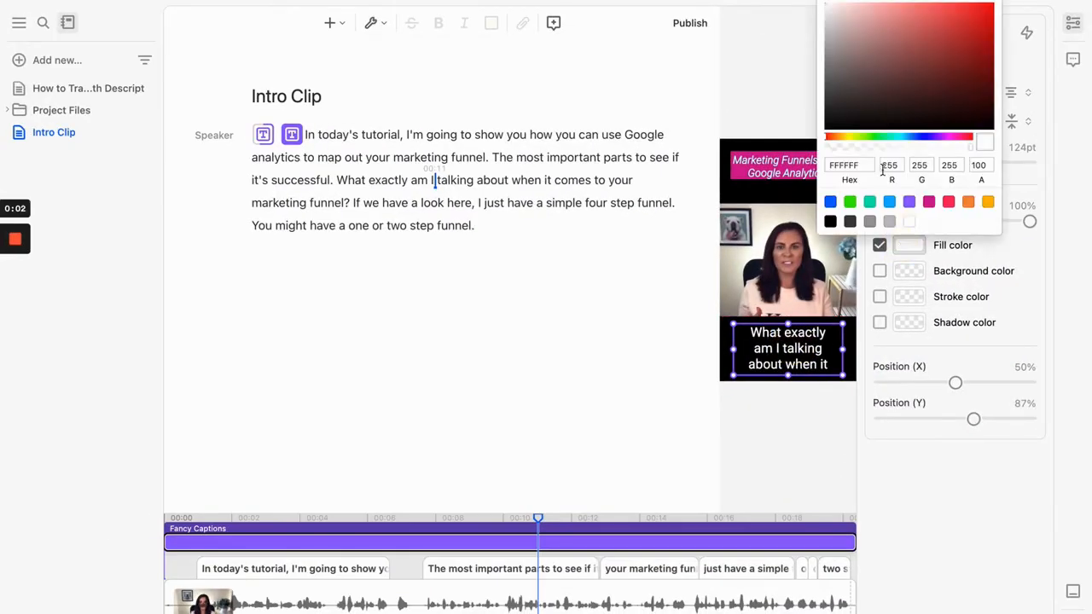
click(929, 203)
click(770, 432)
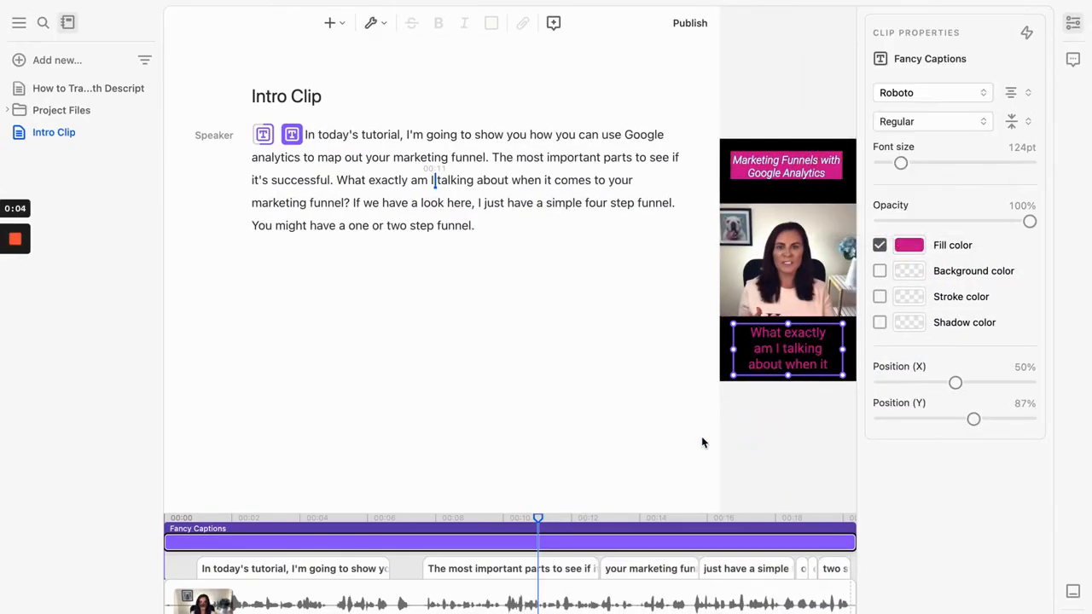
Open the export options for Intro Clip and review the available cloud, file and timeline formats
click(690, 23)
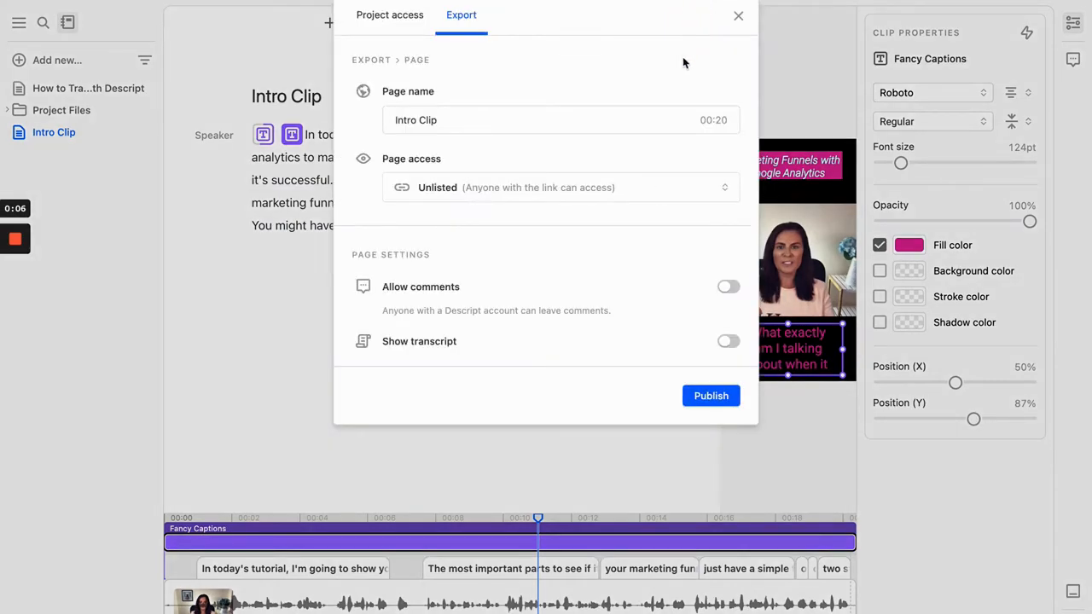
click(446, 14)
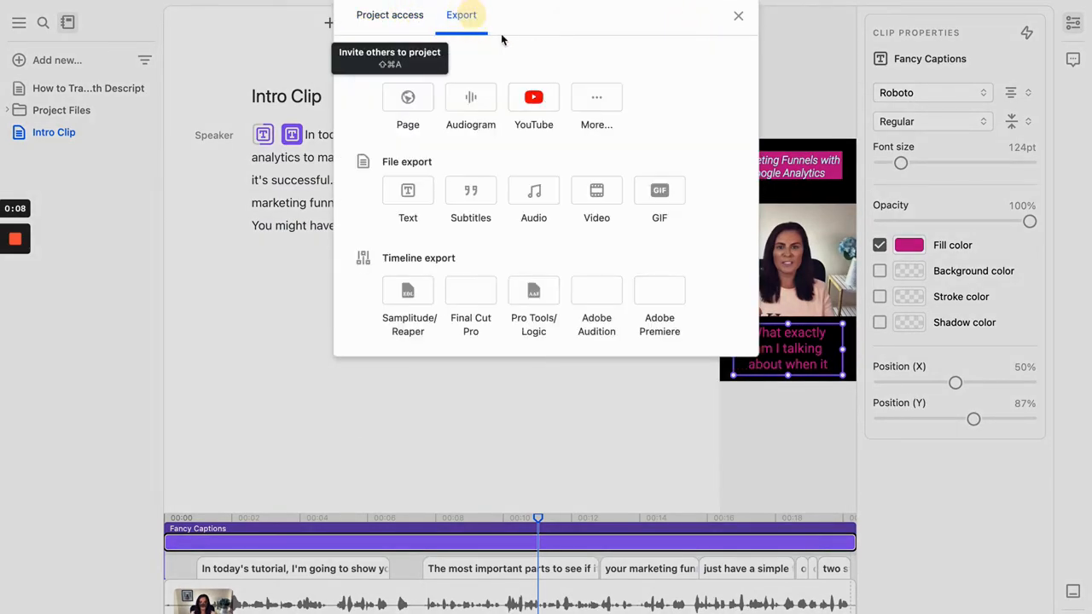
click(401, 16)
click(459, 15)
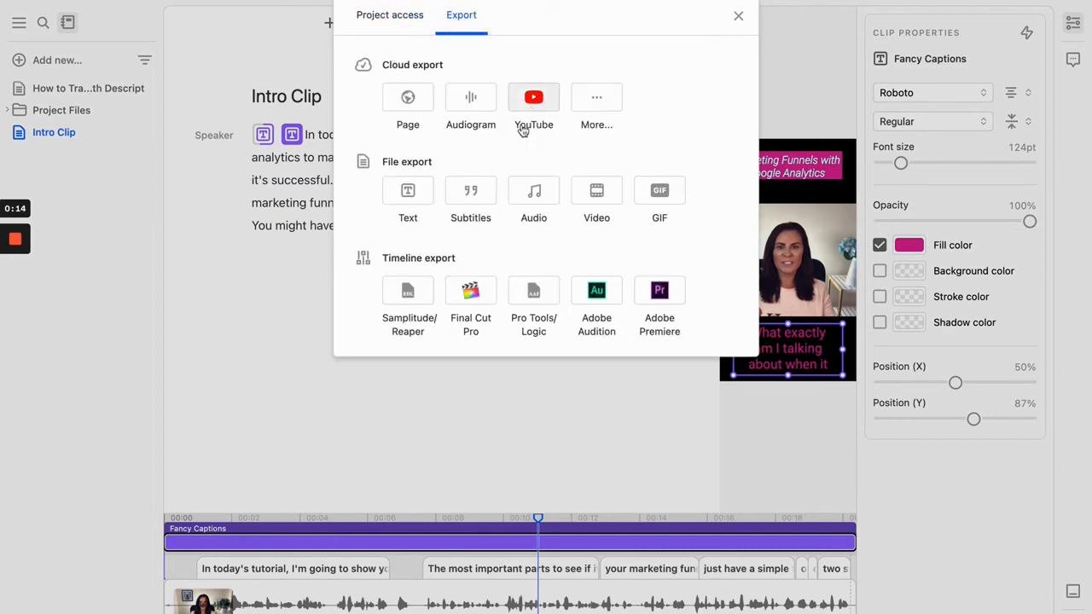
Open the audiogram export for the Intro Clip composition and browse through its template previews
click(469, 98)
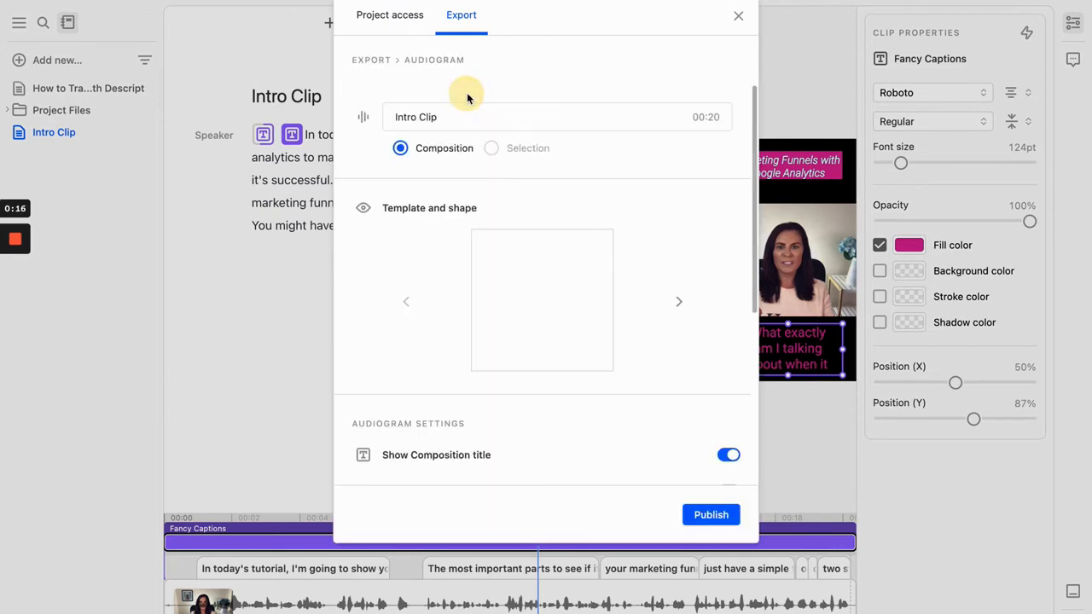
scroll(713, 210, down, 1)
scroll(713, 210, down, 1)
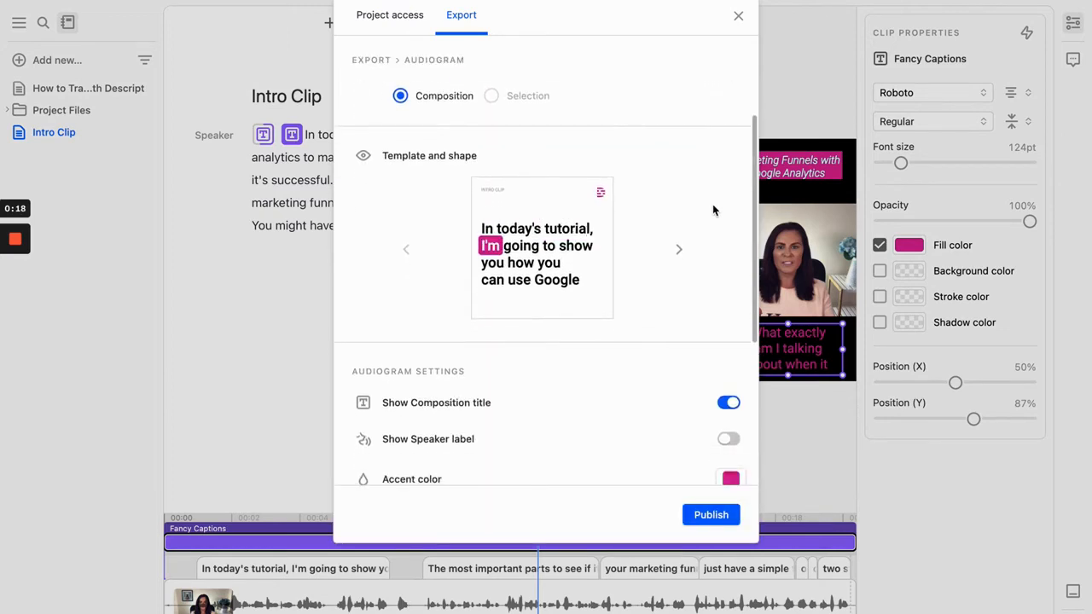
click(680, 253)
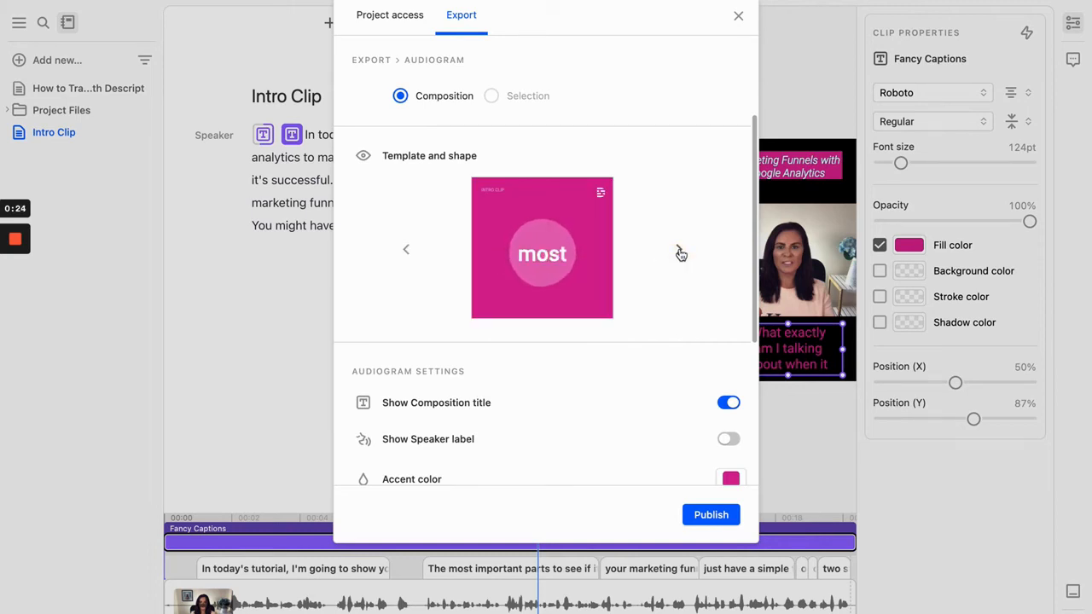
click(680, 252)
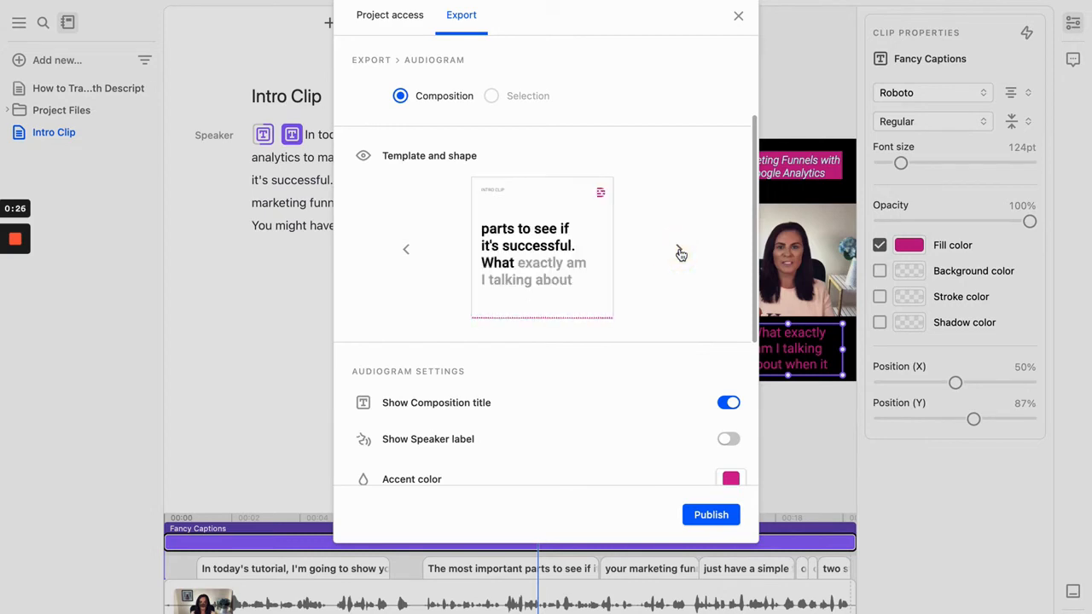
click(680, 252)
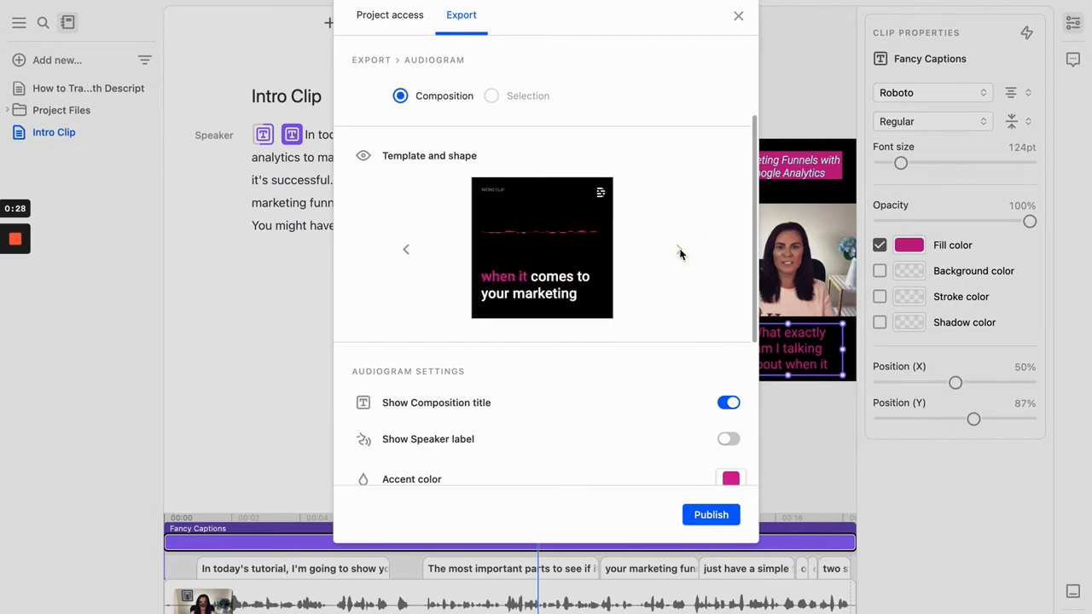
Return to the export format overview, view the list of additional cloud export destinations, and dismiss it
click(378, 12)
click(467, 15)
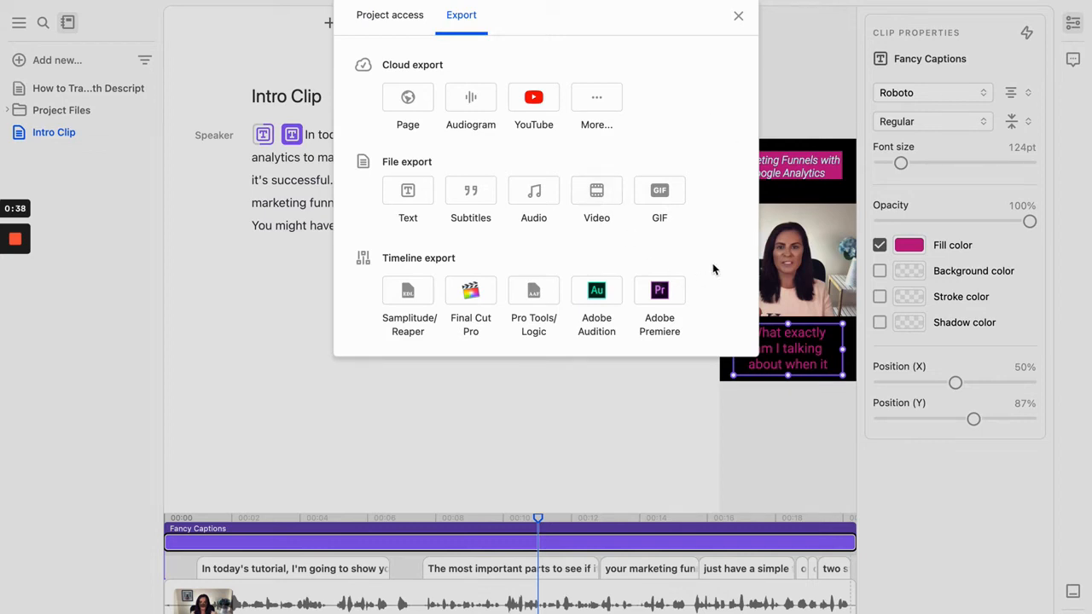
click(608, 106)
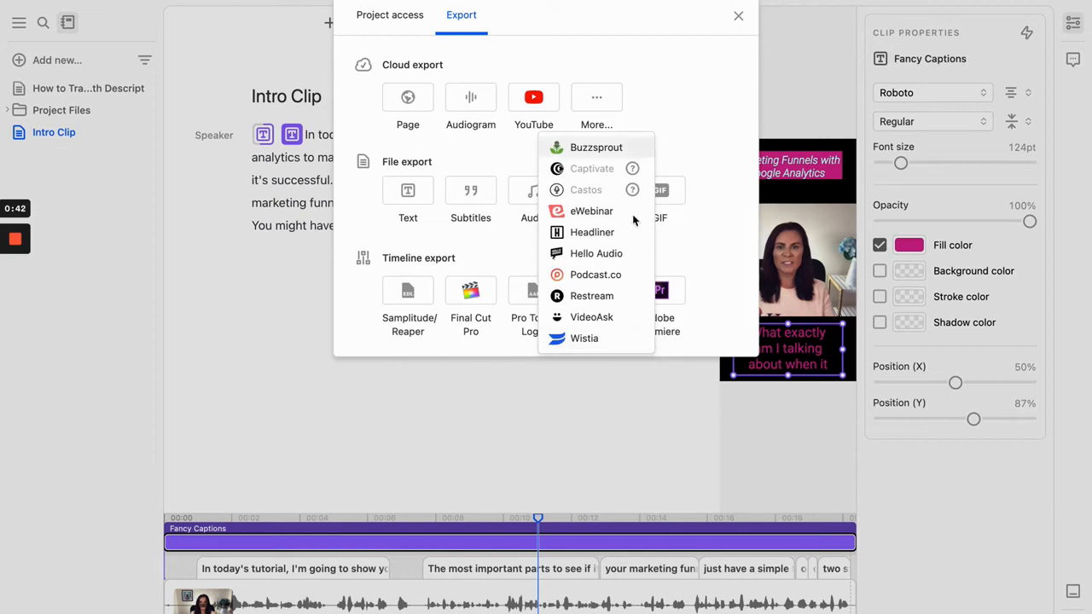
click(712, 83)
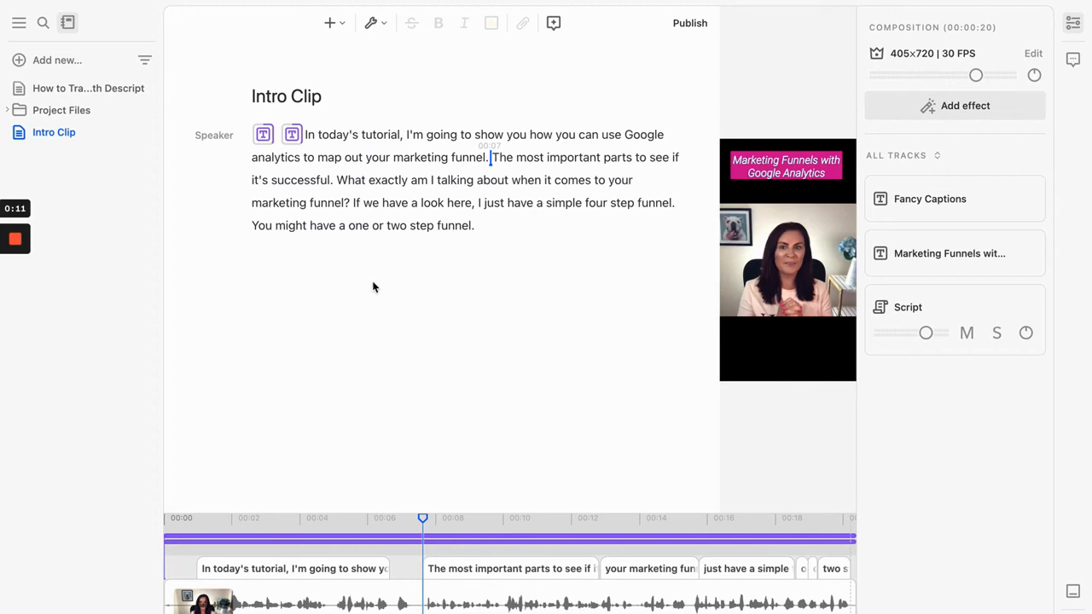
Insert a rectangle shape into the script just before "The most important parts" and select it in the video preview
click(334, 24)
scroll(500, 316, down, 4)
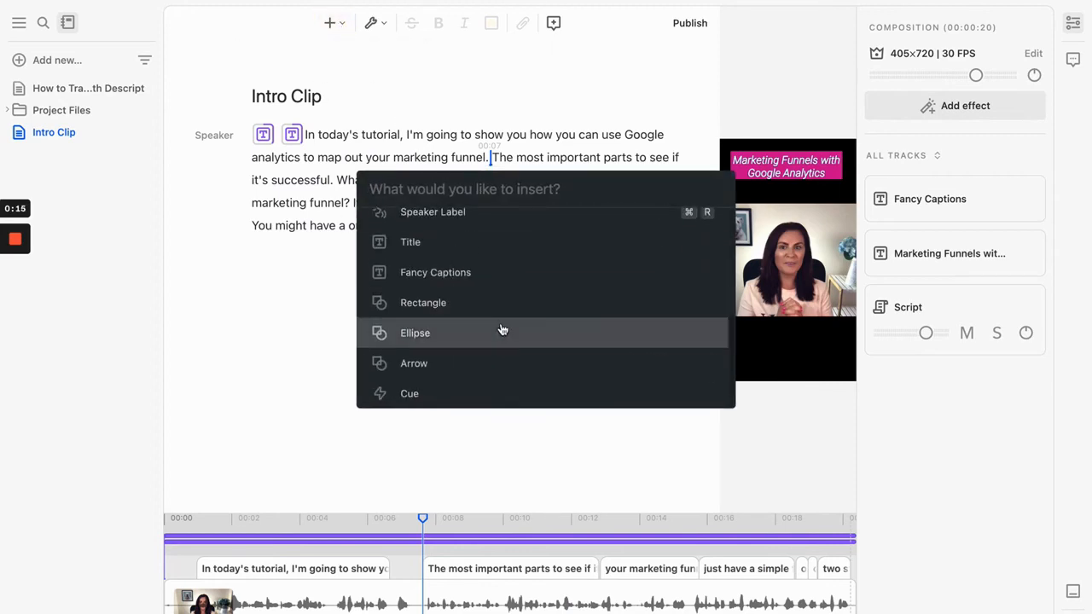
click(502, 304)
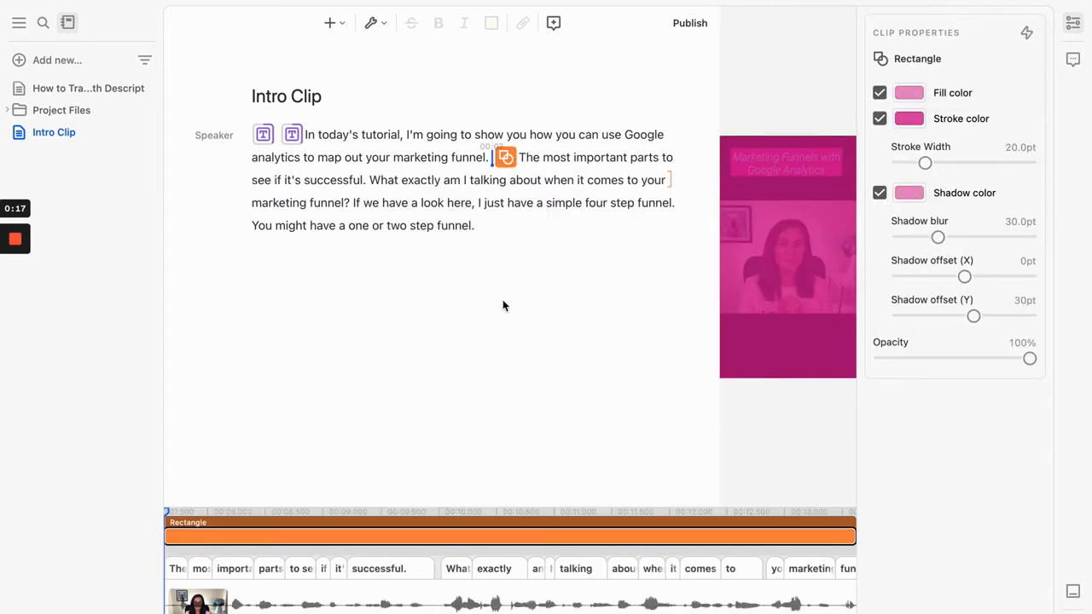
click(744, 165)
mouse_move(786, 156)
mouse_down()
mouse_move(771, 340)
mouse_move(785, 316)
mouse_move(796, 132)
mouse_up()
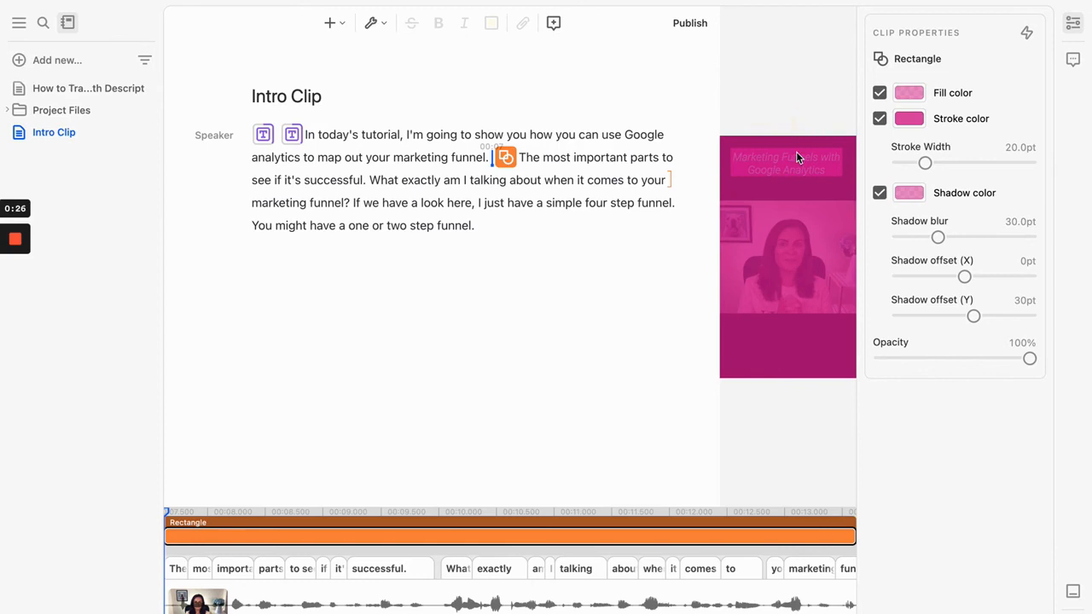
Set the rectangle's fill color to the magenta preset swatch and move the rectangle to the bottom layer
click(919, 124)
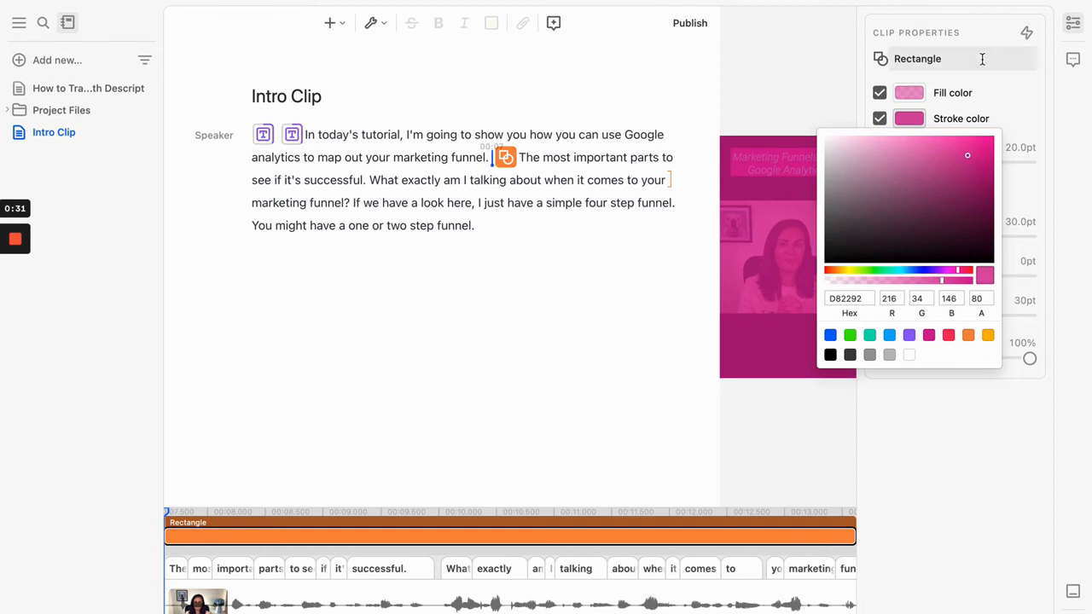
click(1021, 86)
click(909, 96)
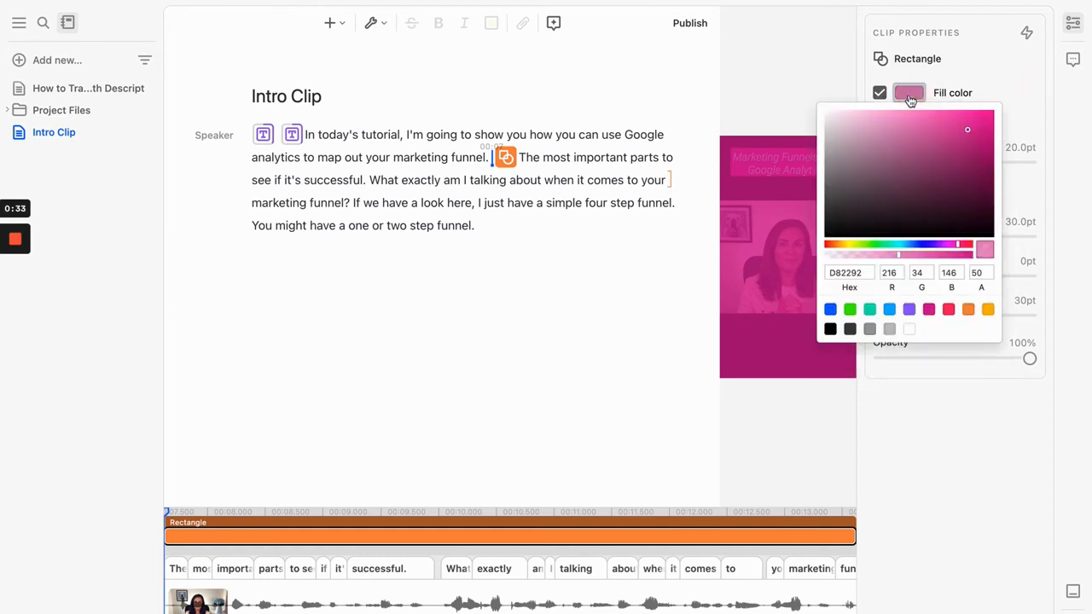
click(930, 312)
click(782, 90)
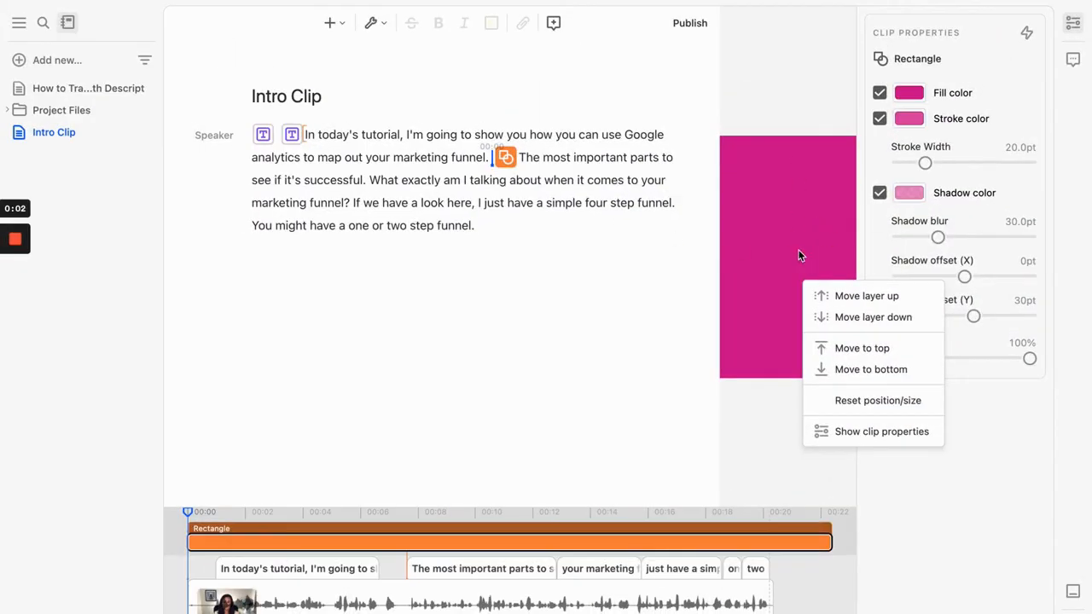
click(862, 368)
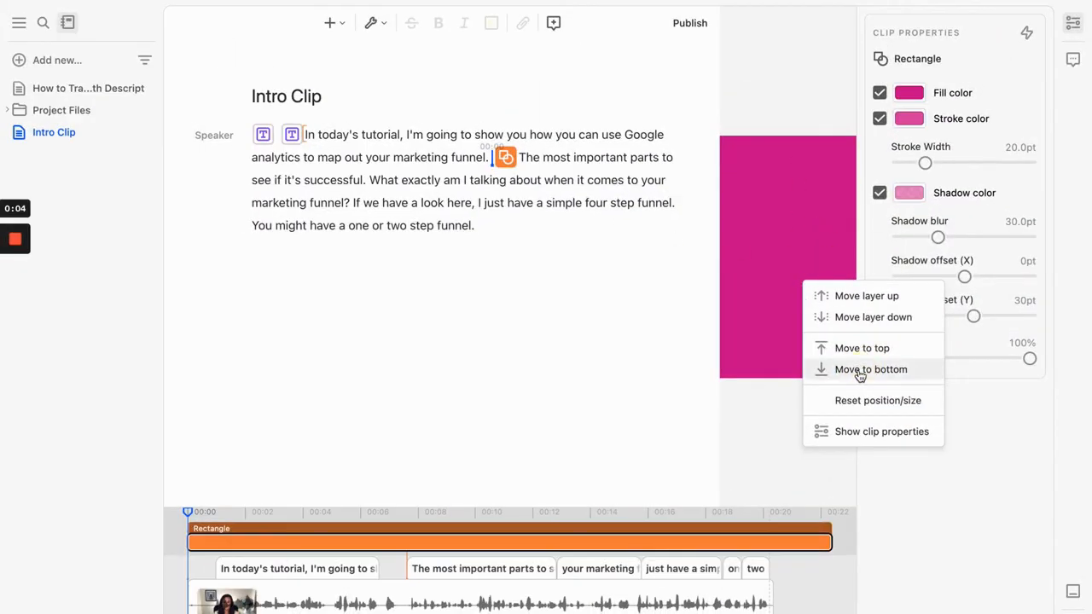
Select the captions, check their fill color, and play the first few seconds to preview them over the magenta background
click(785, 356)
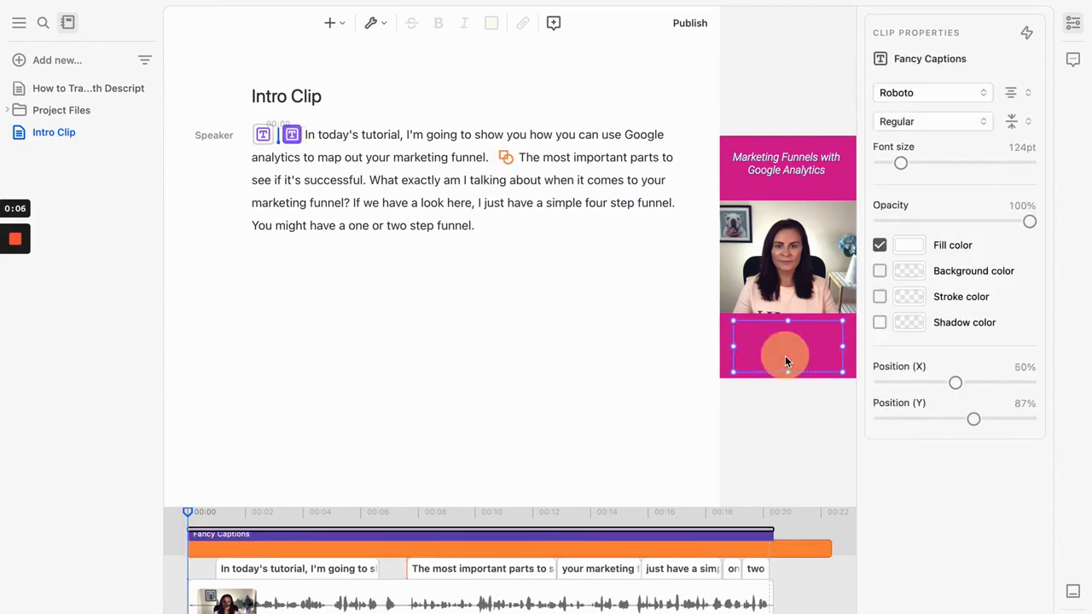
click(907, 246)
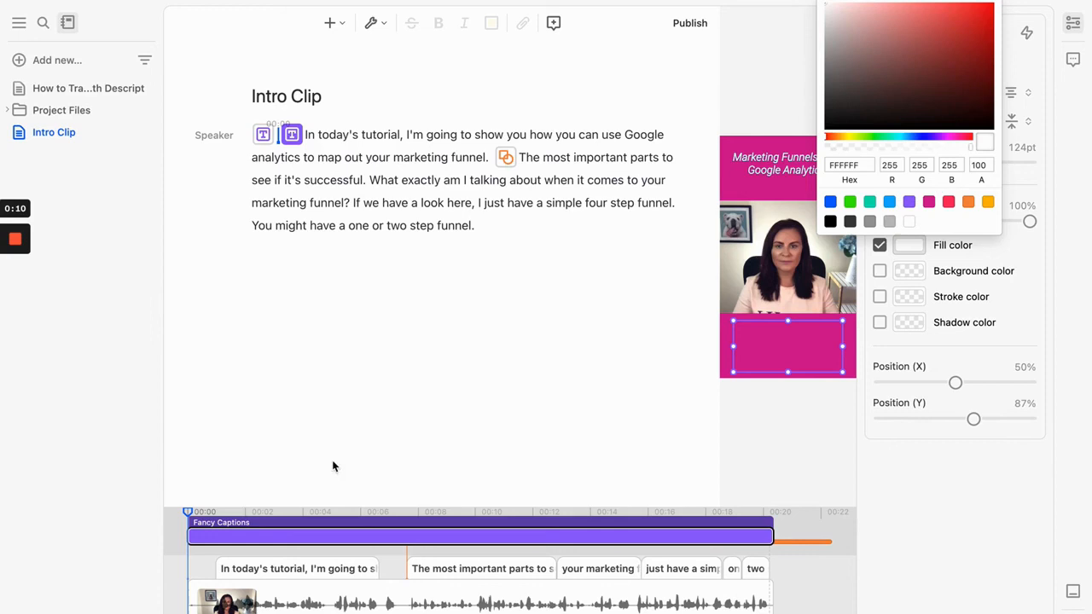
key(space)
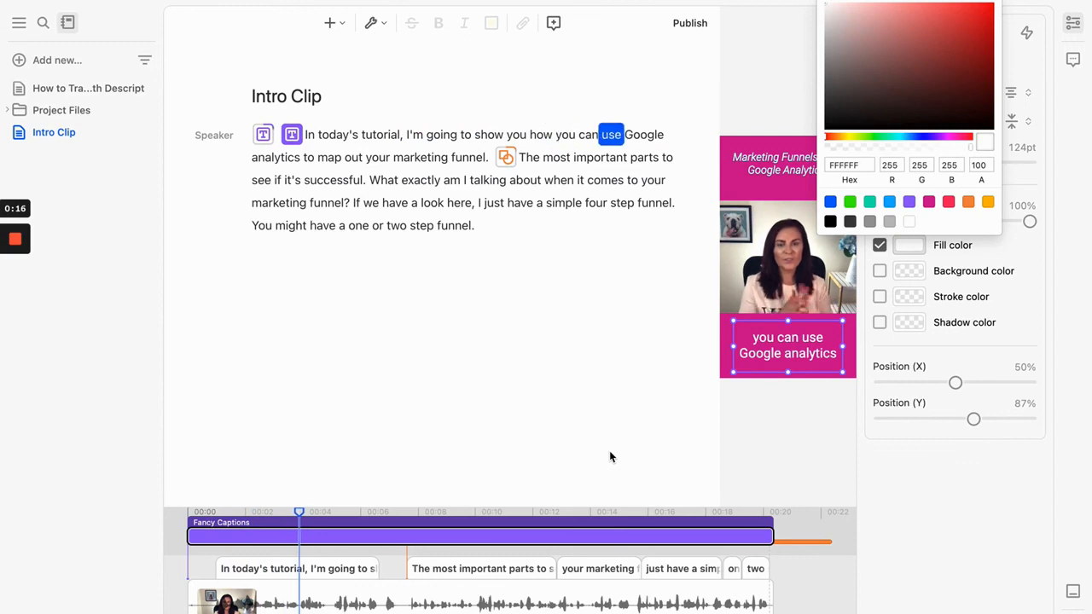
key(space)
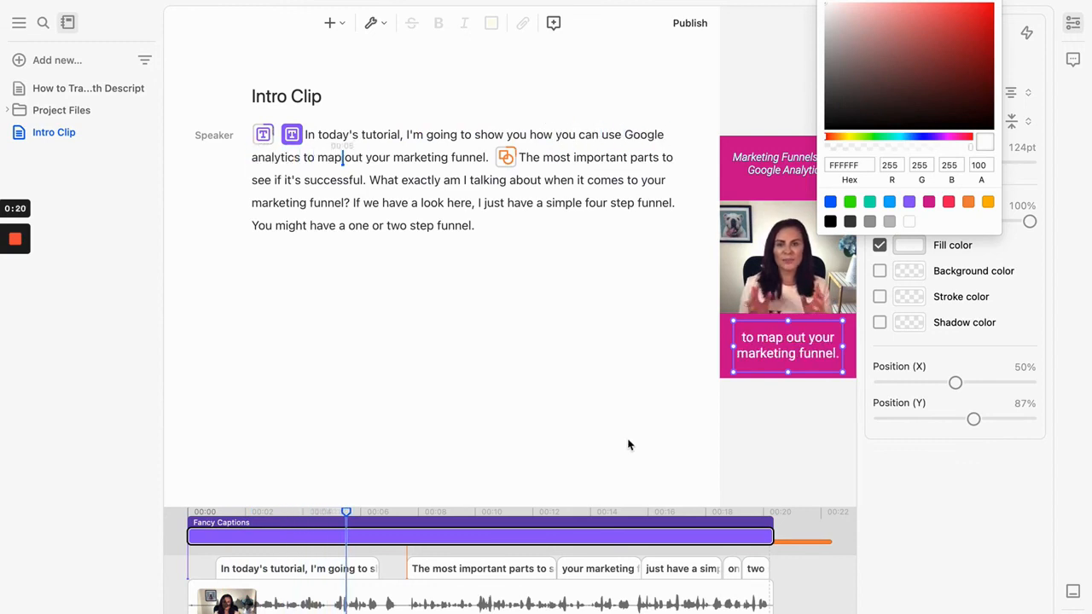
click(627, 439)
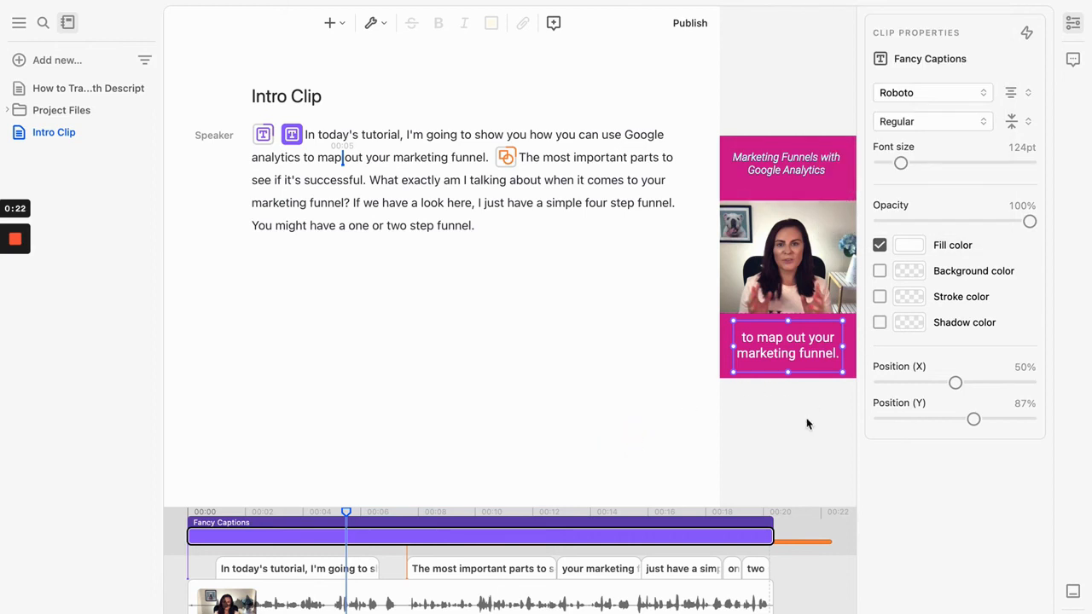